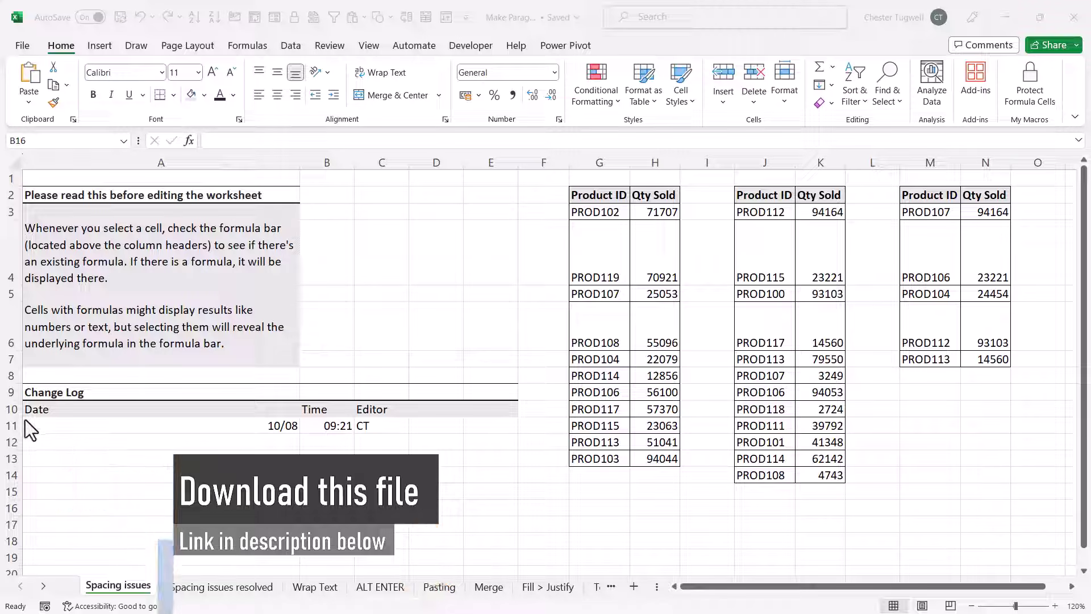
Wrap the text of the instruction paragraphs in cells A4, A6 and A8 on the Wrap Text sheet
{"action": "left_click", "coordinate": [218, 588]}
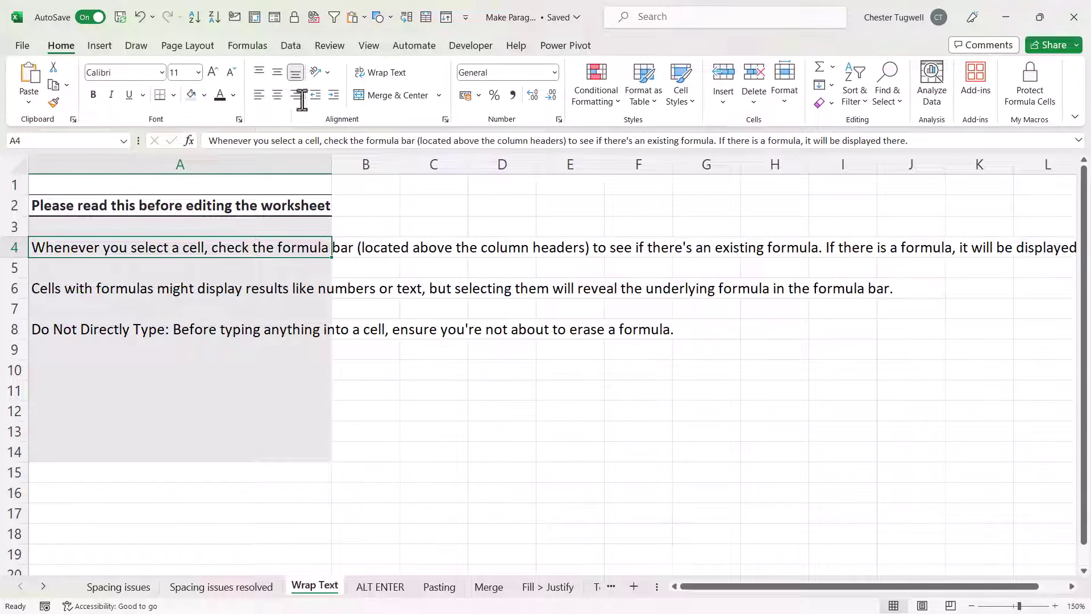
{"action": "left_click", "coordinate": [369, 73]}
{"action": "left_click", "coordinate": [68, 349]}
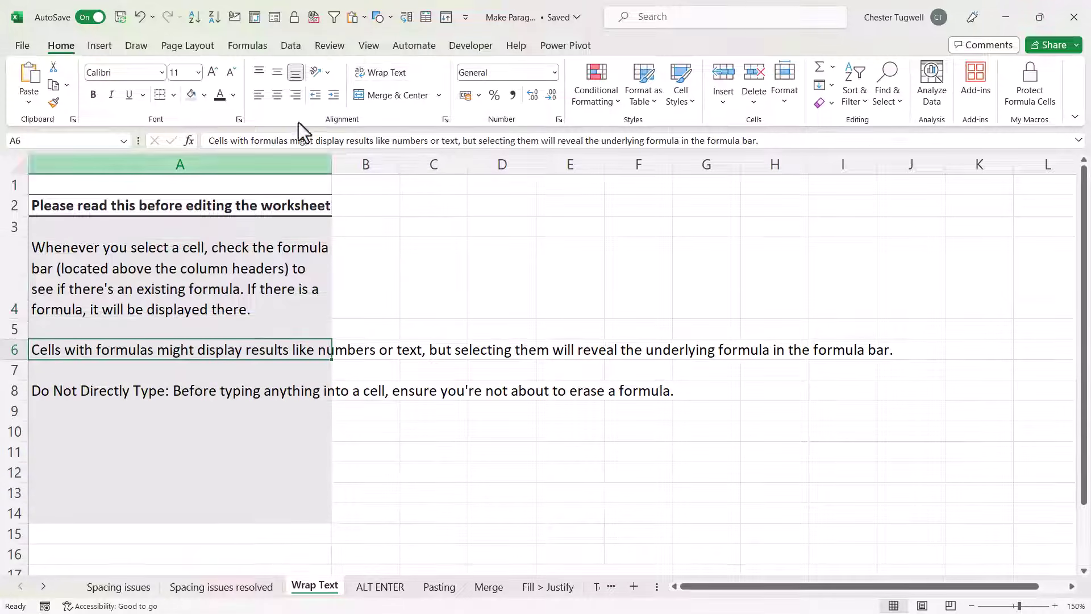
{"action": "left_click", "coordinate": [376, 73]}
{"action": "left_click", "coordinate": [135, 430]}
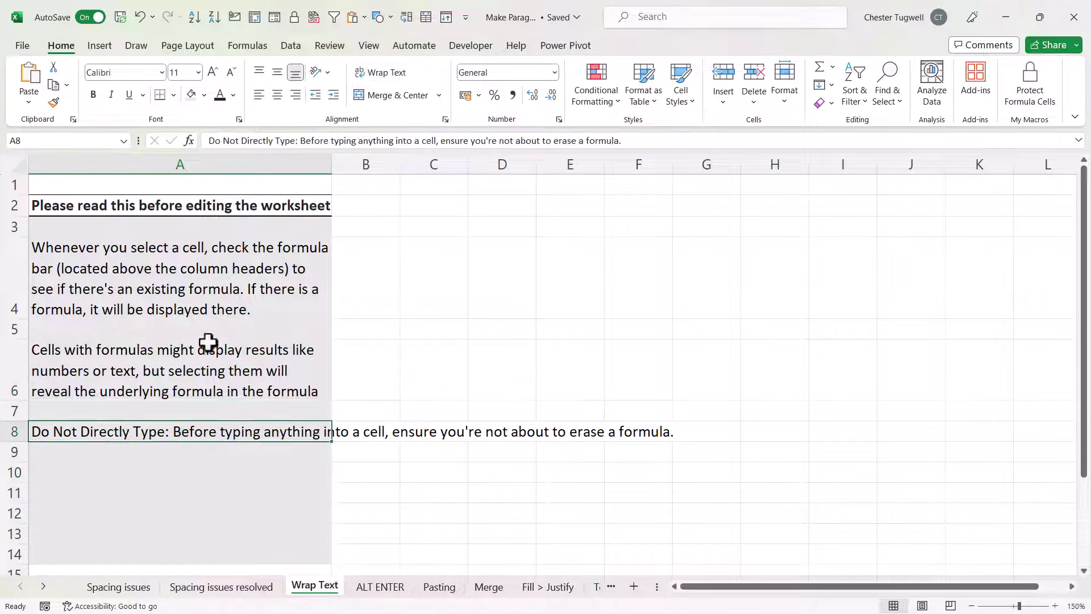
{"action": "left_click", "coordinate": [370, 76]}
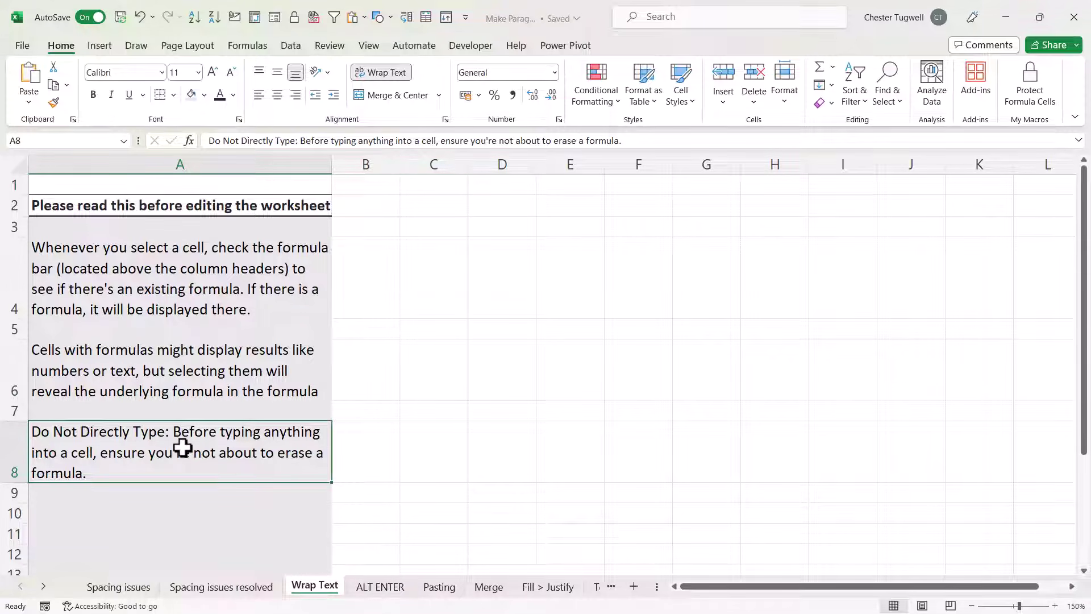
{"action": "left_click_drag", "start_coordinate": [375, 252], "coordinate": [740, 270]}
{"action": "left_click_drag", "start_coordinate": [362, 443], "coordinate": [761, 465]}
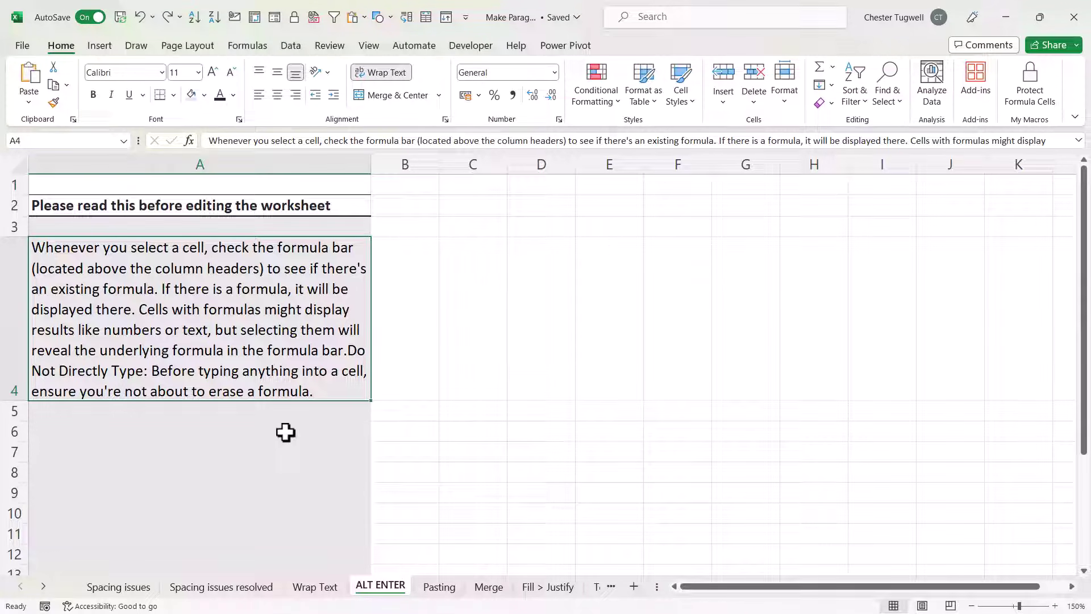
On the ALT ENTER sheet, insert blank lines in cell A4 before "If there is a formula" and "Do Not Directly Type"
{"action": "double_click", "coordinate": [160, 276]}
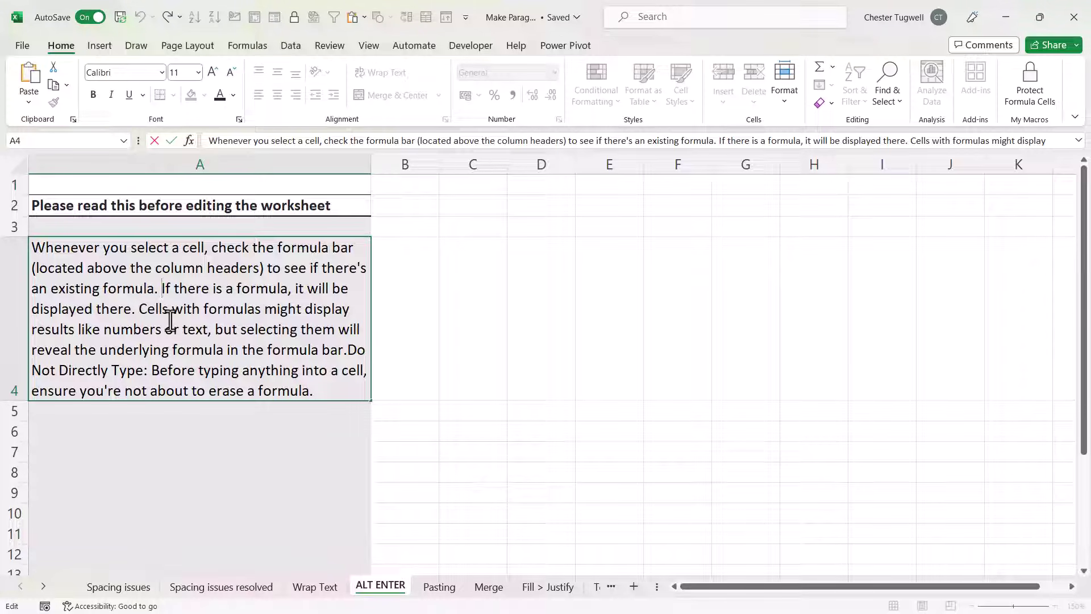
{"action": "key", "text": "alt+Return"}
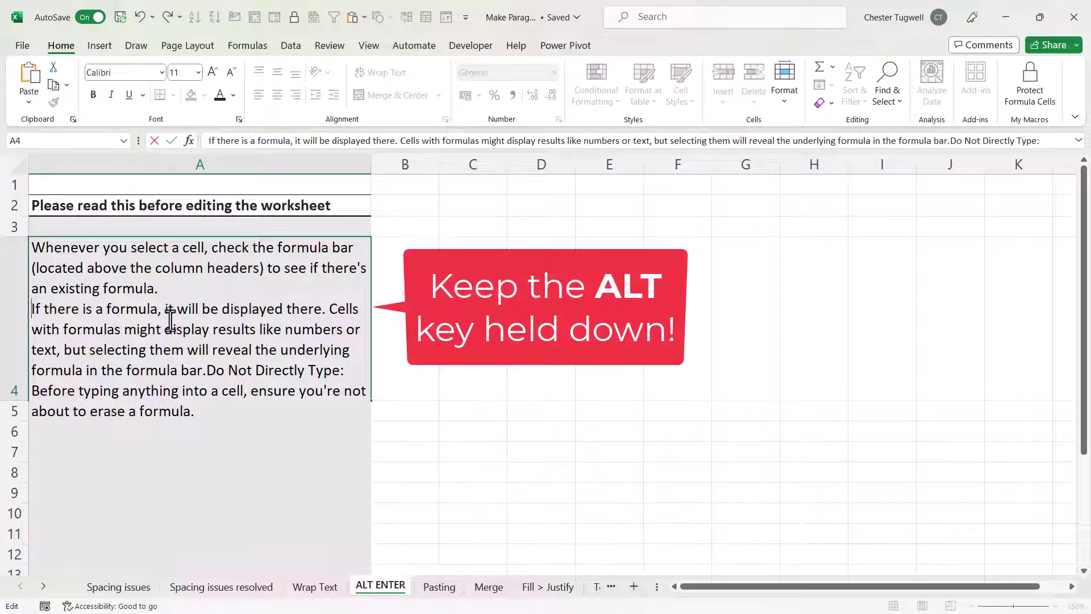
{"action": "key", "text": "alt+Return"}
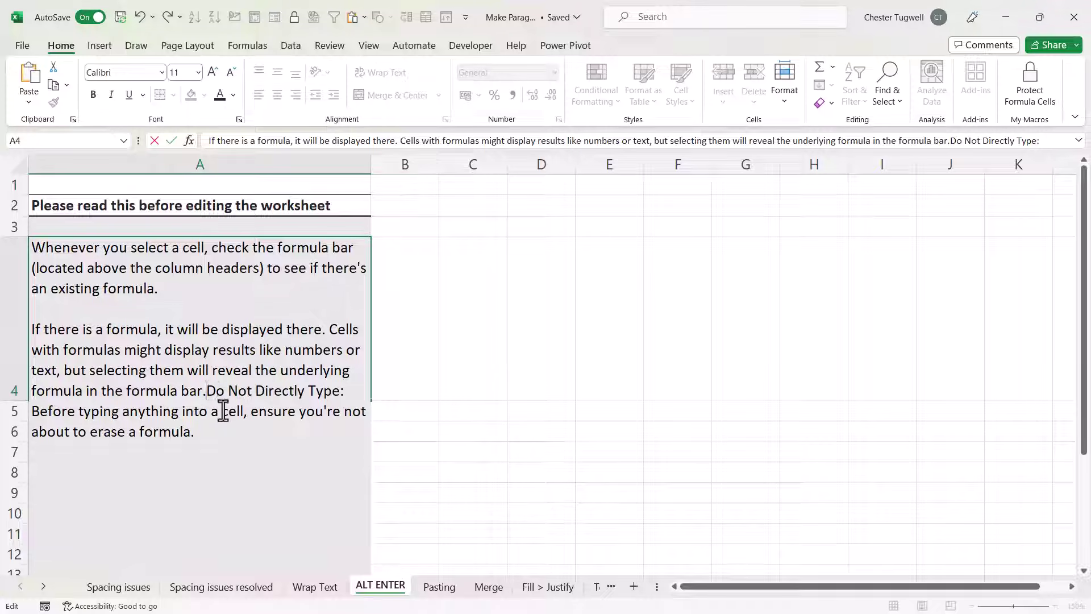
{"action": "left_click", "coordinate": [207, 390]}
{"action": "key", "text": "alt+Return"}
{"action": "key", "text": "alt+Return"}
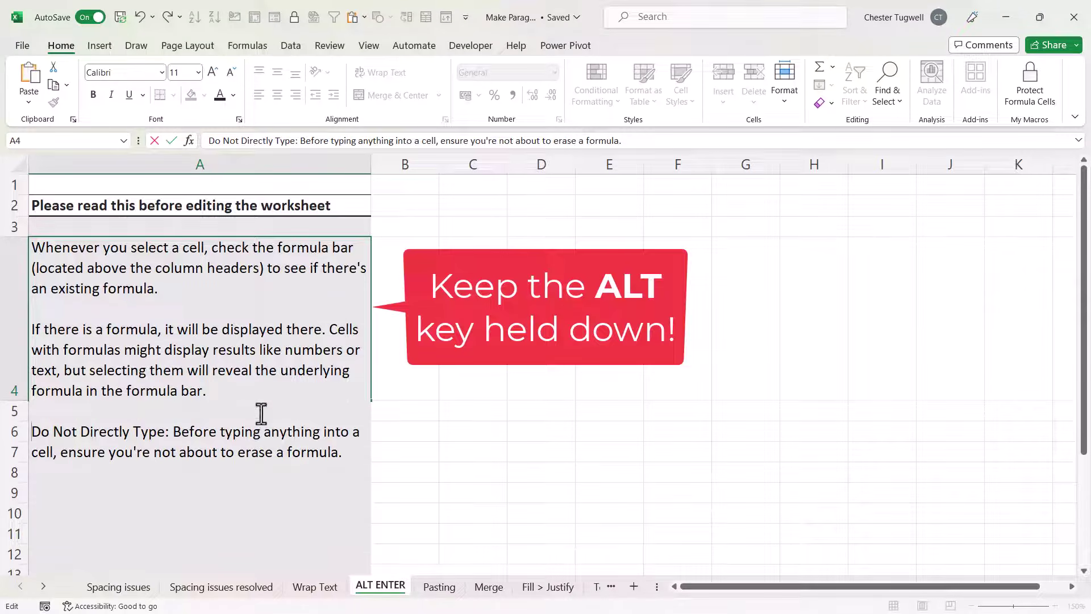
{"action": "left_click", "coordinate": [547, 312]}
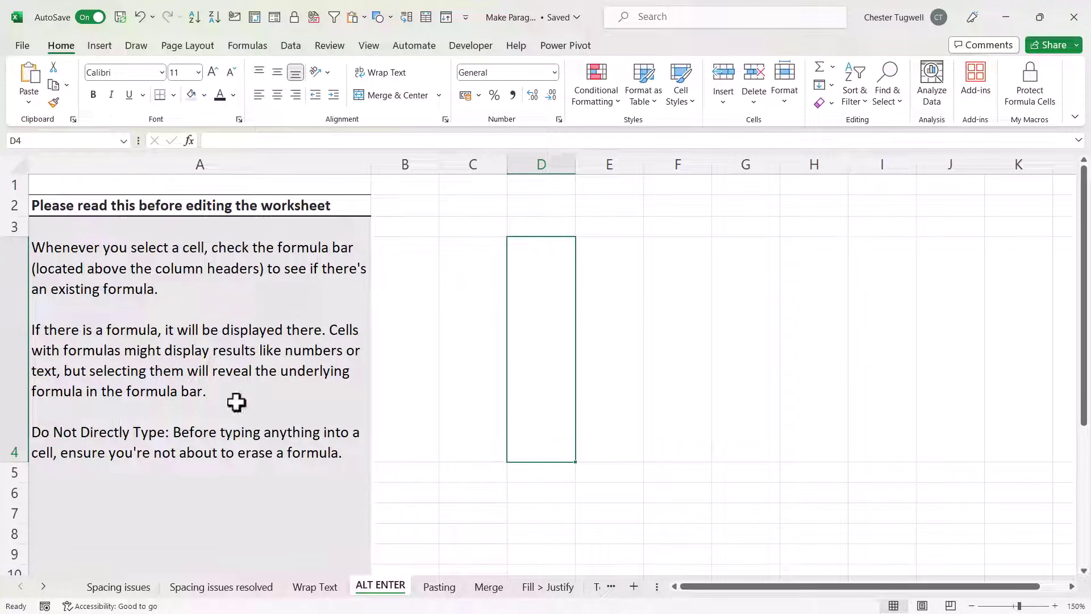
{"action": "left_click", "coordinate": [211, 344]}
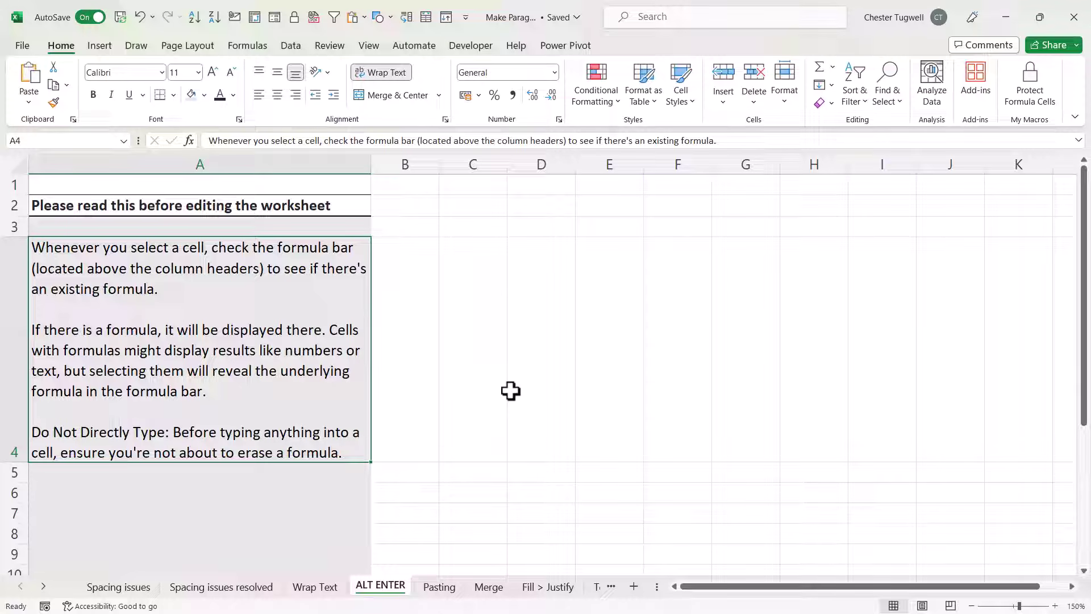
Show the Pasting sheet, switch to the Word document How to Make Paragraphs and copy its three paragraphs
{"action": "left_click", "coordinate": [439, 586]}
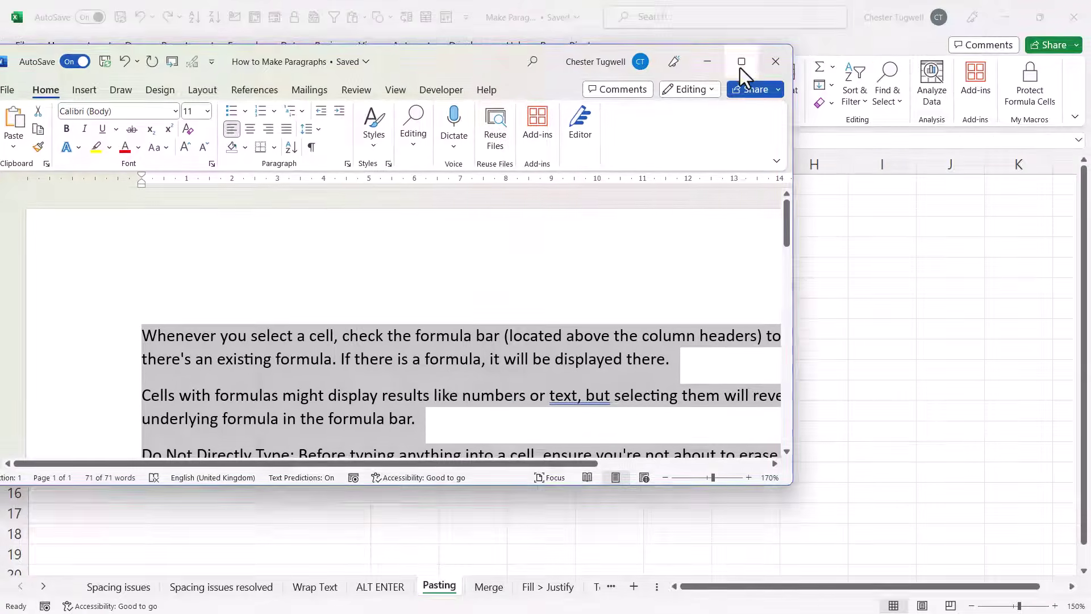
{"action": "left_click", "coordinate": [741, 72]}
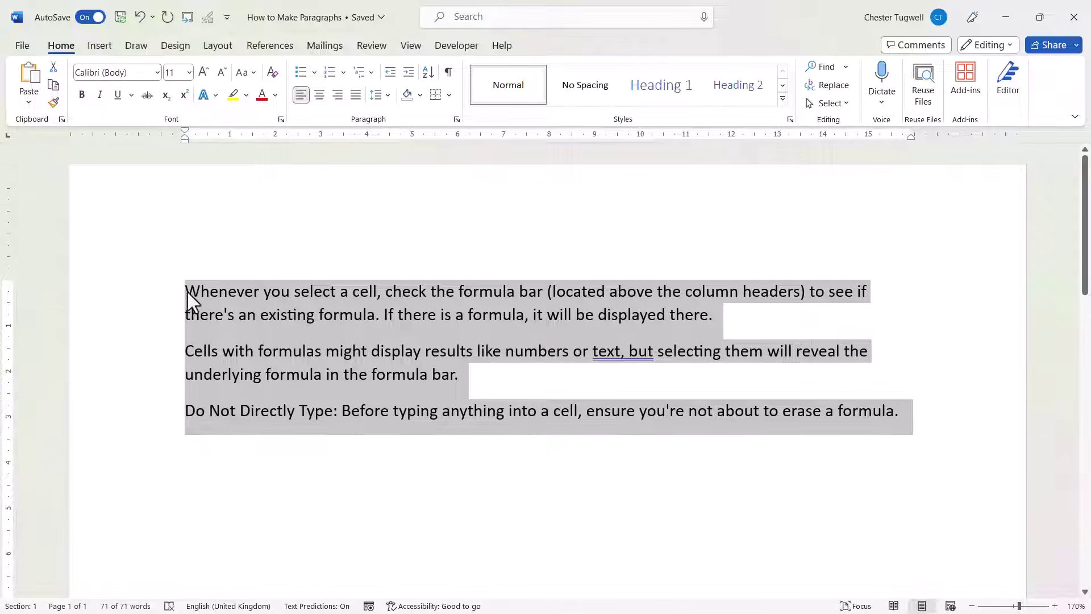
{"action": "left_click_drag", "start_coordinate": [187, 289], "coordinate": [927, 408]}
{"action": "key", "text": "ctrl+c"}
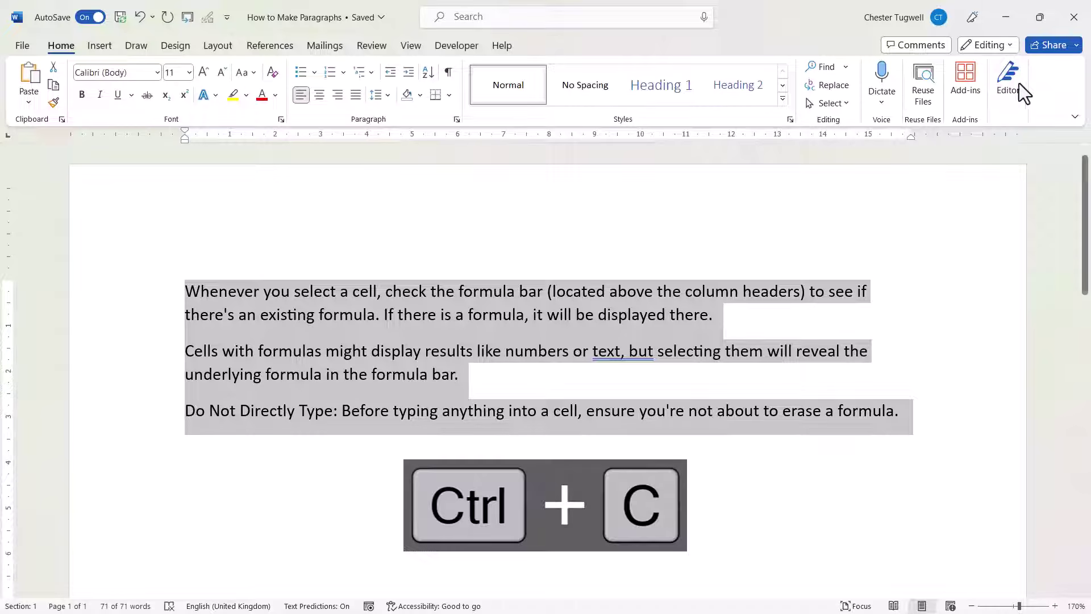
Return to Excel and paste the copied paragraphs starting at cell A4 of the Pasting sheet
{"action": "left_click", "coordinate": [1006, 18]}
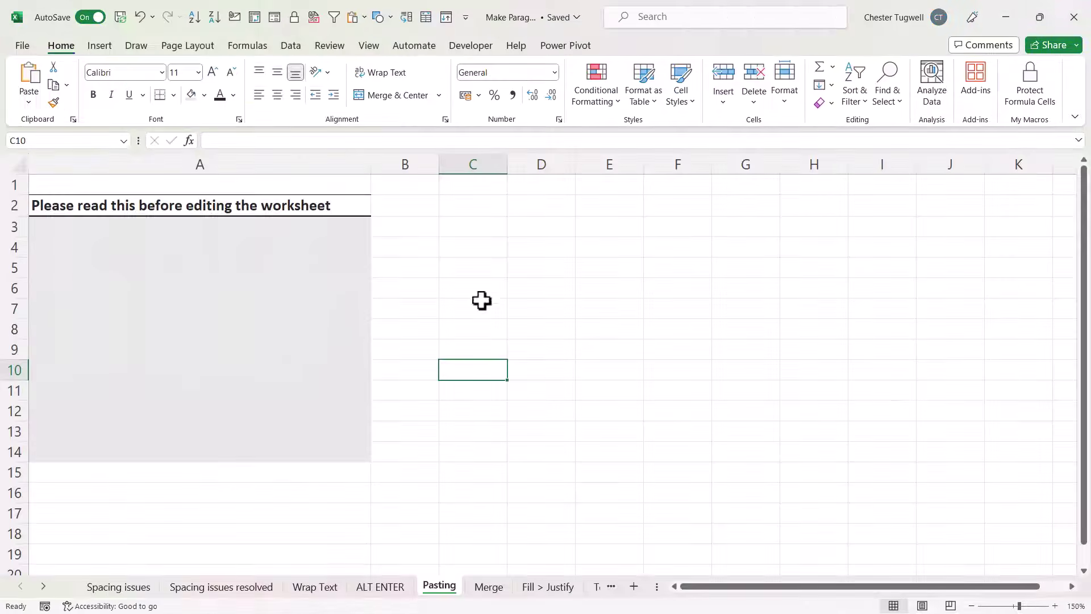
{"action": "left_click", "coordinate": [51, 243]}
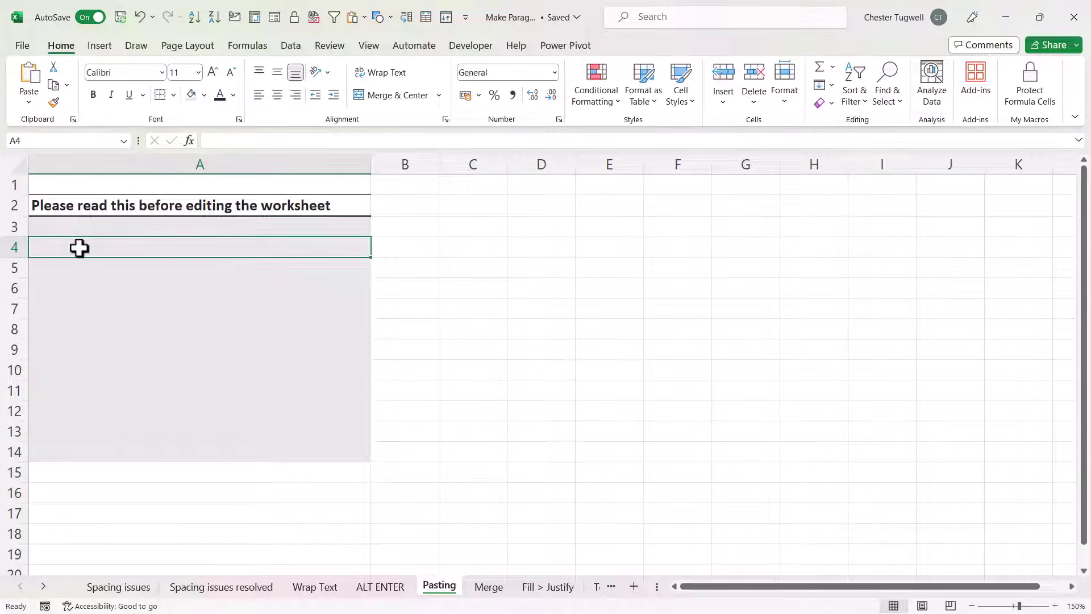
{"action": "key", "text": "ctrl+v"}
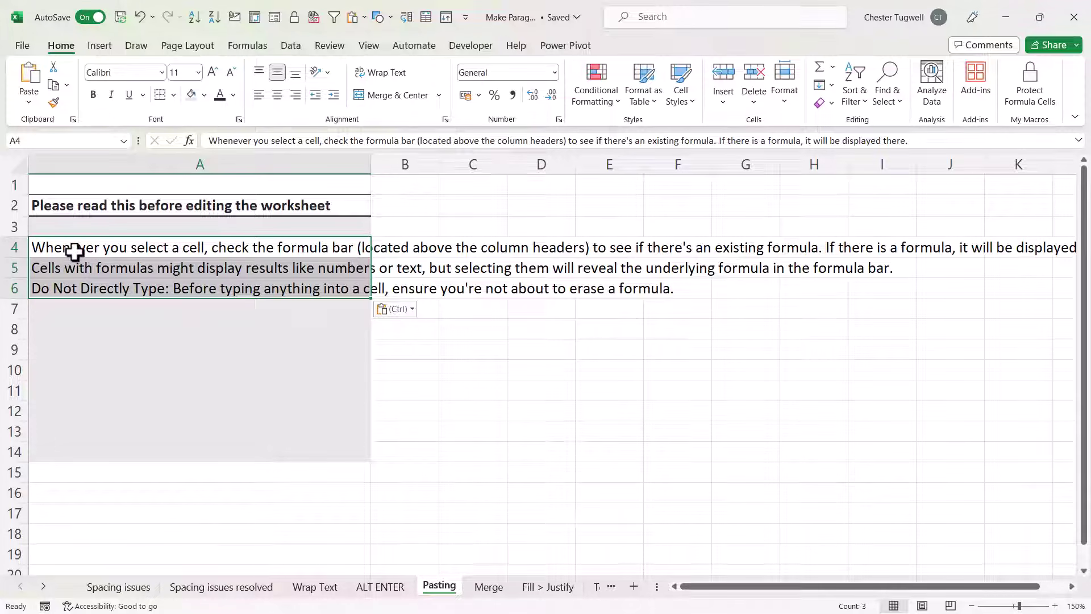
Try to space out the pasted paragraphs by increasing the height of rows 4 to 6, and undo the change
{"action": "left_click", "coordinate": [74, 306]}
{"action": "left_click_drag", "start_coordinate": [16, 248], "coordinate": [17, 329]}
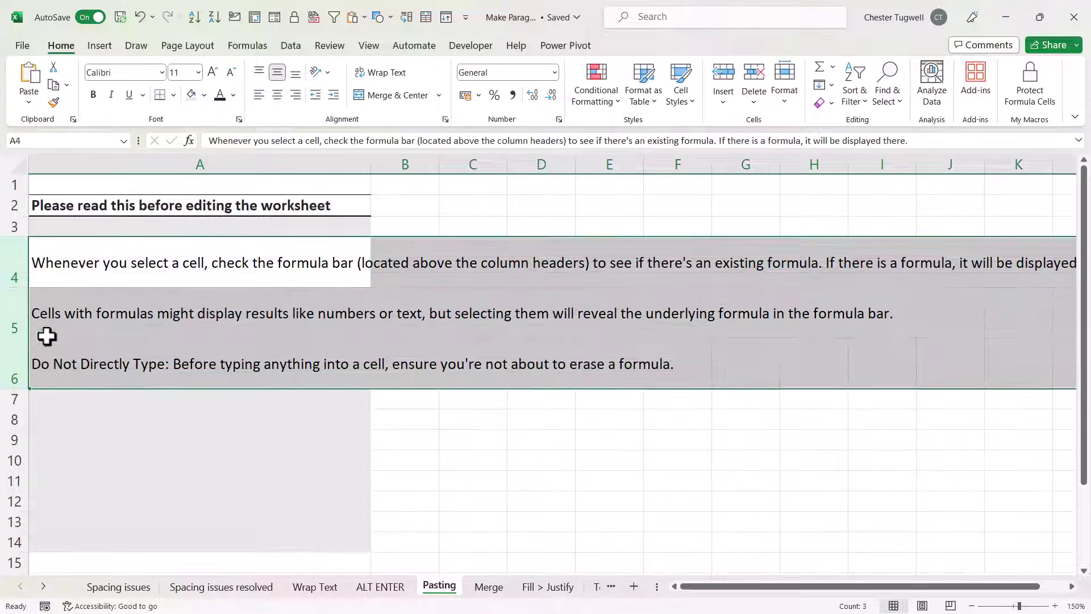
{"action": "key", "text": "ctrl+z"}
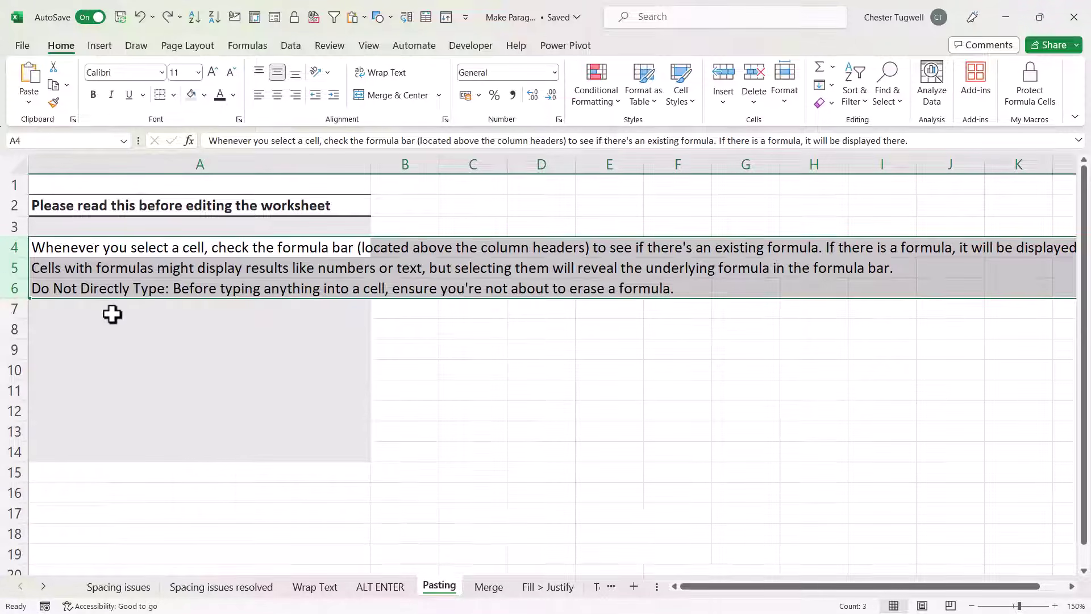
{"action": "left_click", "coordinate": [111, 314]}
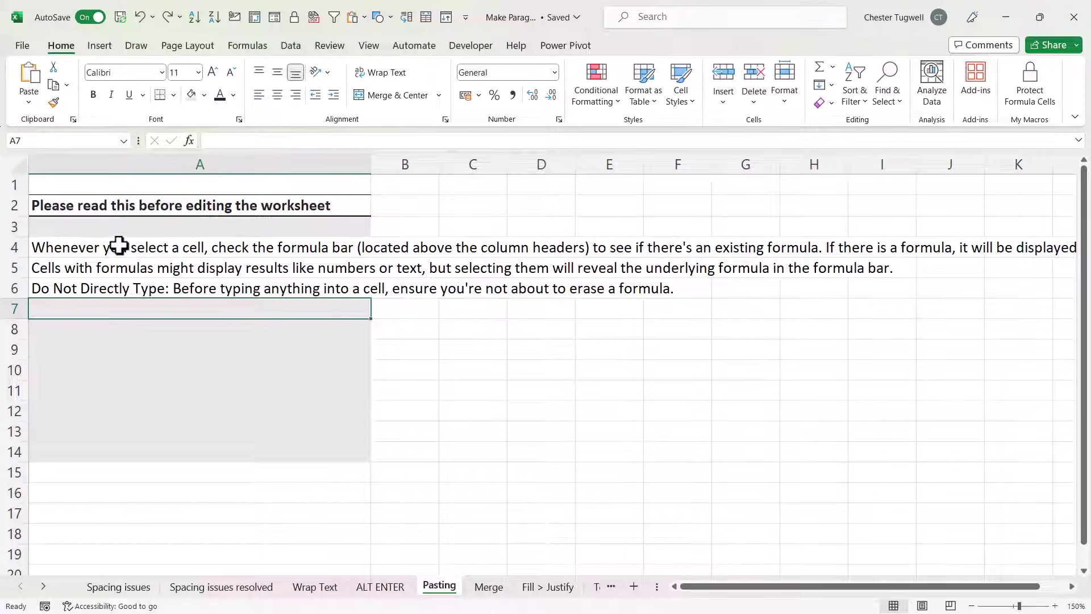
Wrap the text of the pasted paragraphs in cells A4:A6
{"action": "left_click_drag", "start_coordinate": [99, 246], "coordinate": [102, 281]}
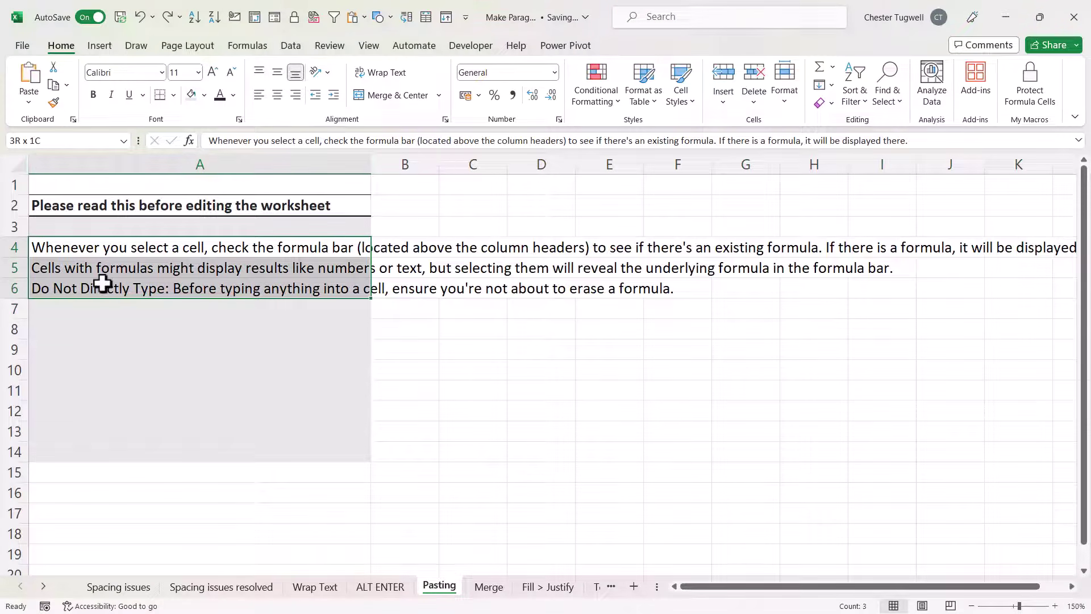
{"action": "left_click", "coordinate": [383, 69]}
{"action": "key", "text": "Down"}
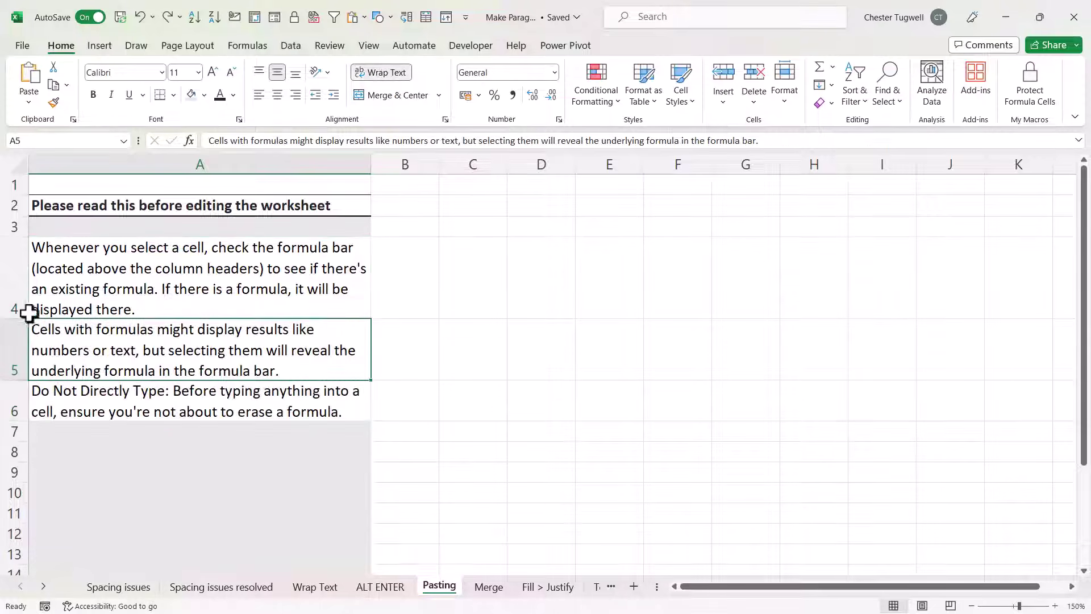
Increase the heights of rows 5 and 6 to add space above the second and third paragraphs
{"action": "left_click_drag", "start_coordinate": [21, 381], "coordinate": [20, 405]}
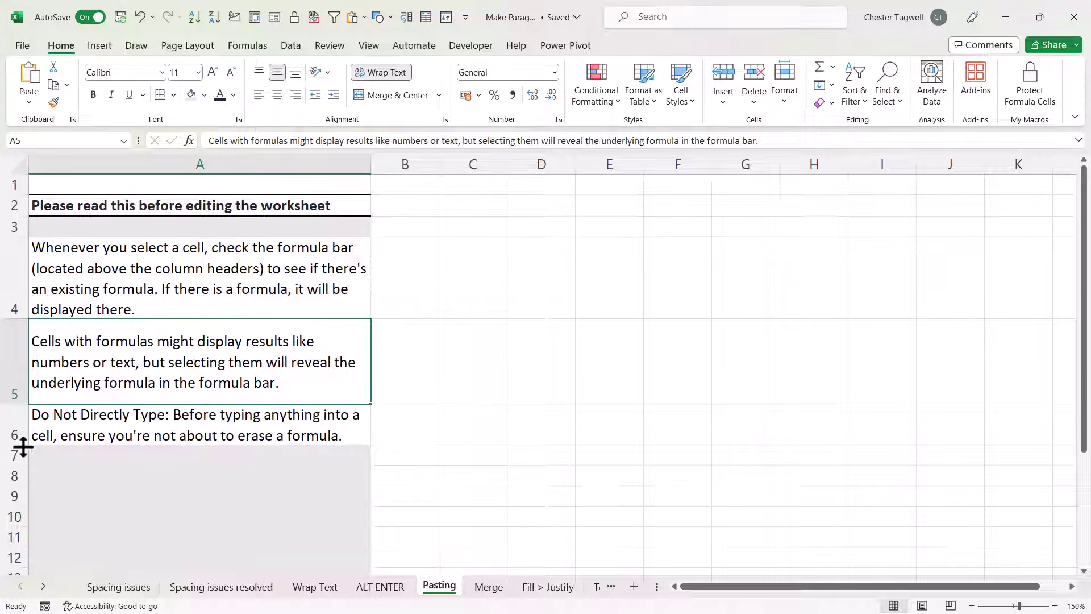
{"action": "left_click_drag", "start_coordinate": [22, 447], "coordinate": [18, 477]}
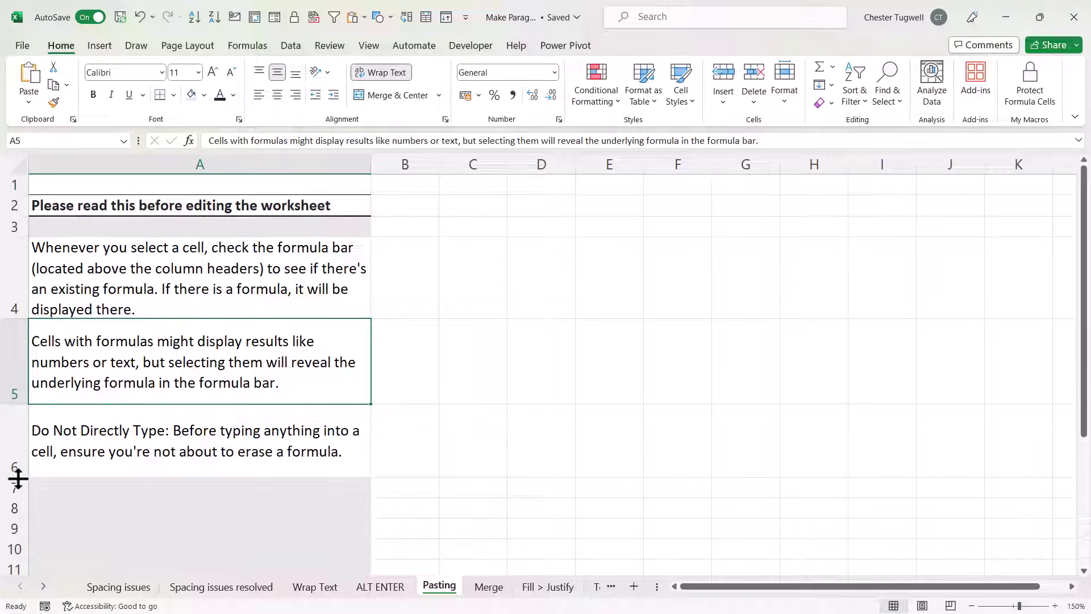
{"action": "left_click", "coordinate": [525, 316]}
Undo the row resizing, the text wrapping and the paste on the Pasting sheet
{"action": "key", "text": "ctrl+z"}
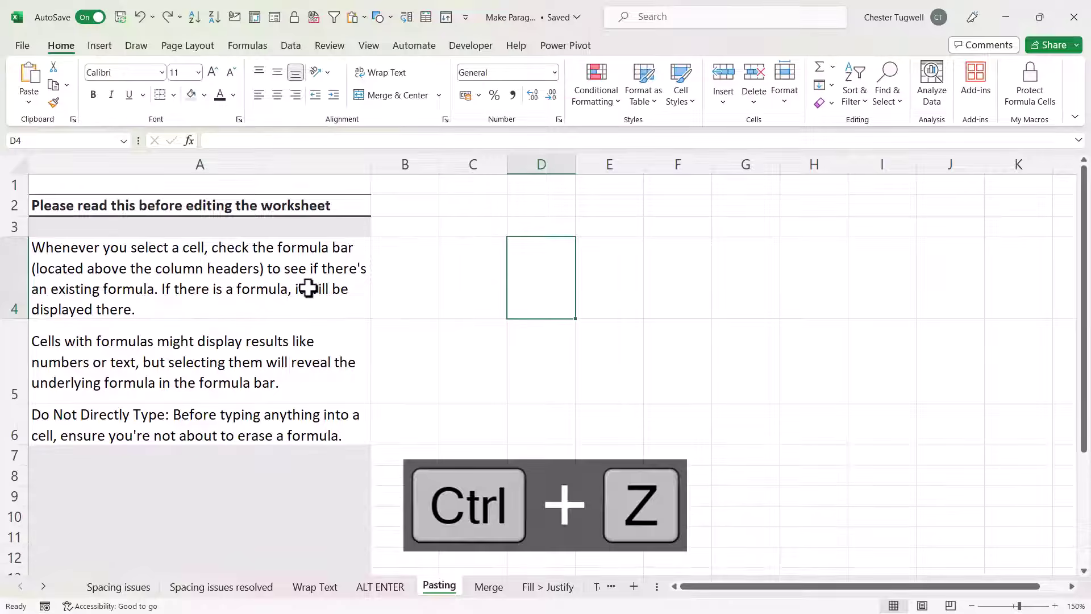
{"action": "key", "text": "ctrl+z"}
{"action": "key", "text": "ctrl+z"}
{"action": "key", "text": "ctrl+z"}
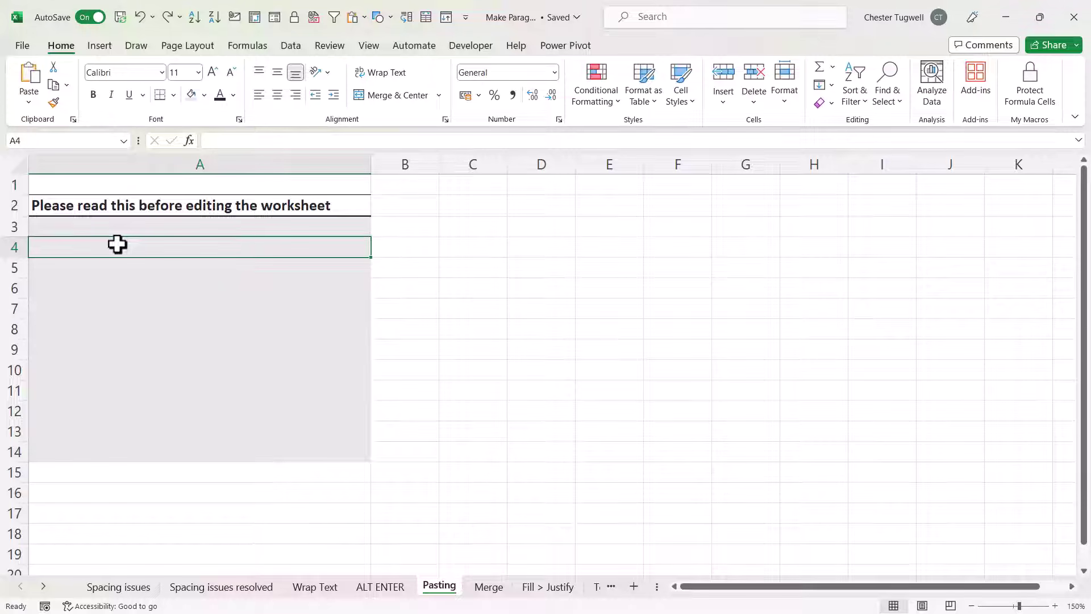
Paste all three copied paragraphs inside the single cell A4 and commit the entry
{"action": "double_click", "coordinate": [49, 249]}
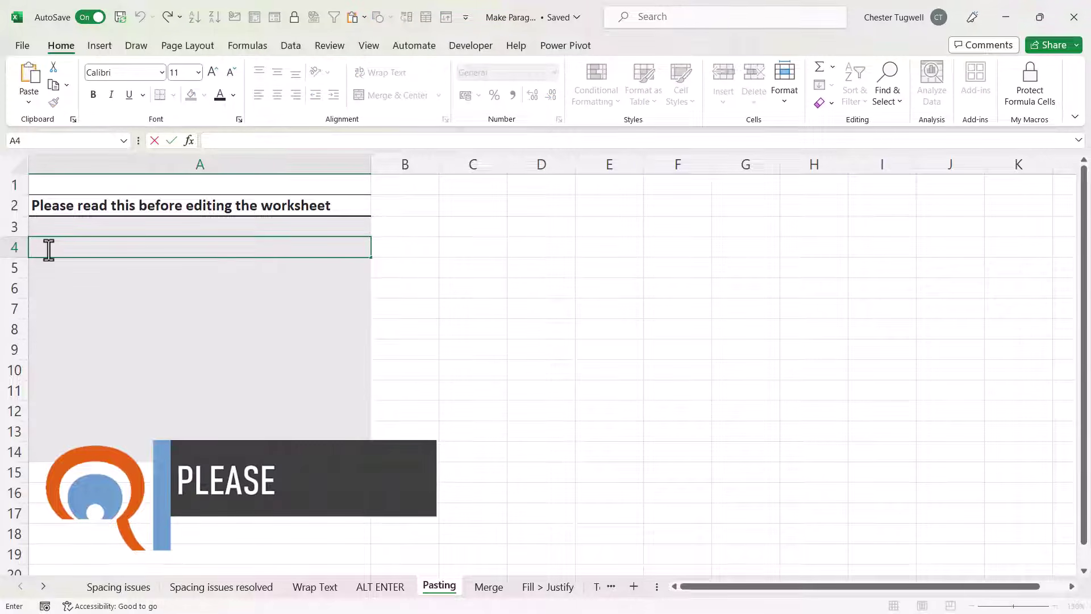
{"action": "key", "text": "ctrl+v"}
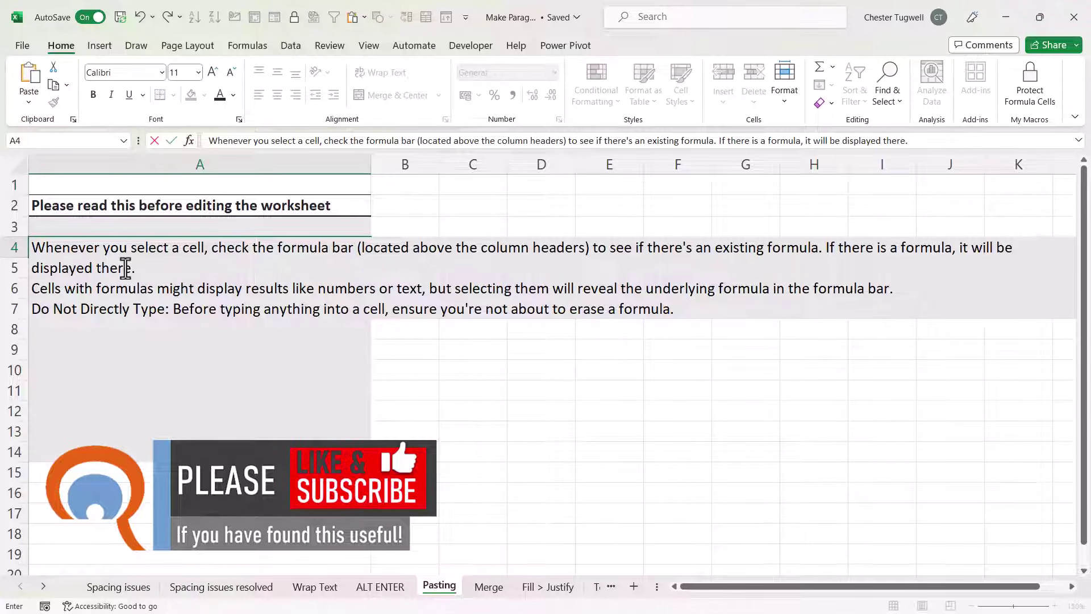
{"action": "key", "text": "Return"}
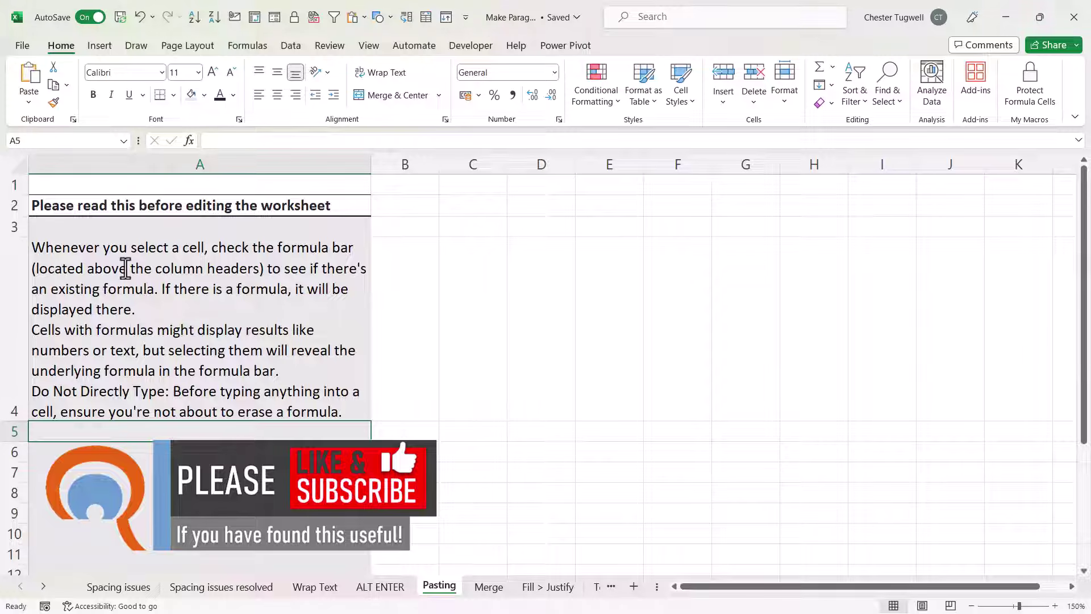
Insert a blank line in cell A4 before the "Cells with formulas" paragraph and before the "Do Not Directly Type" paragraph
{"action": "left_click", "coordinate": [153, 307]}
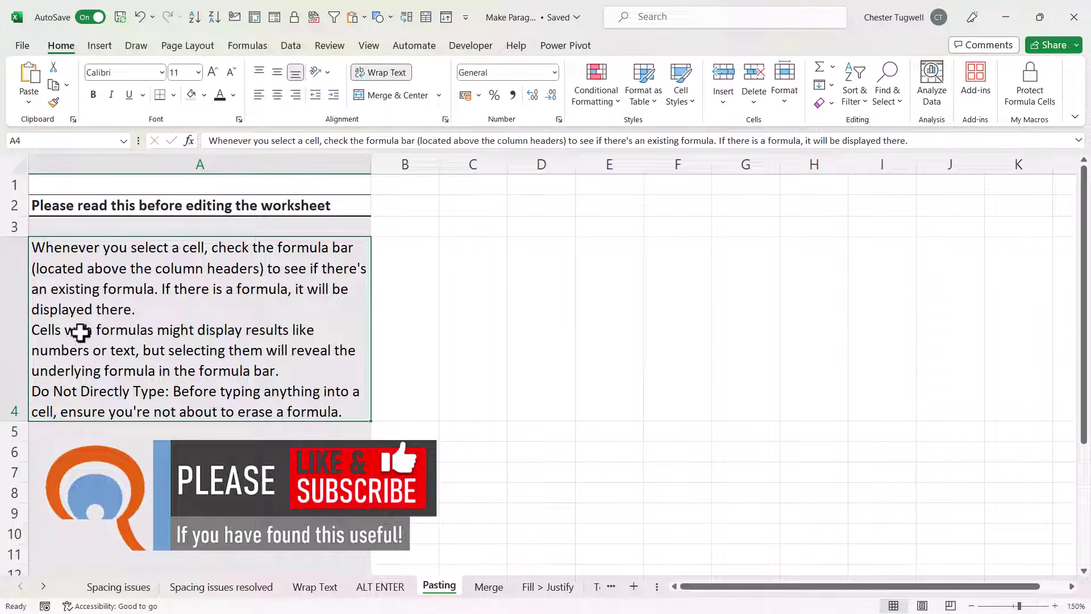
{"action": "double_click", "coordinate": [33, 329]}
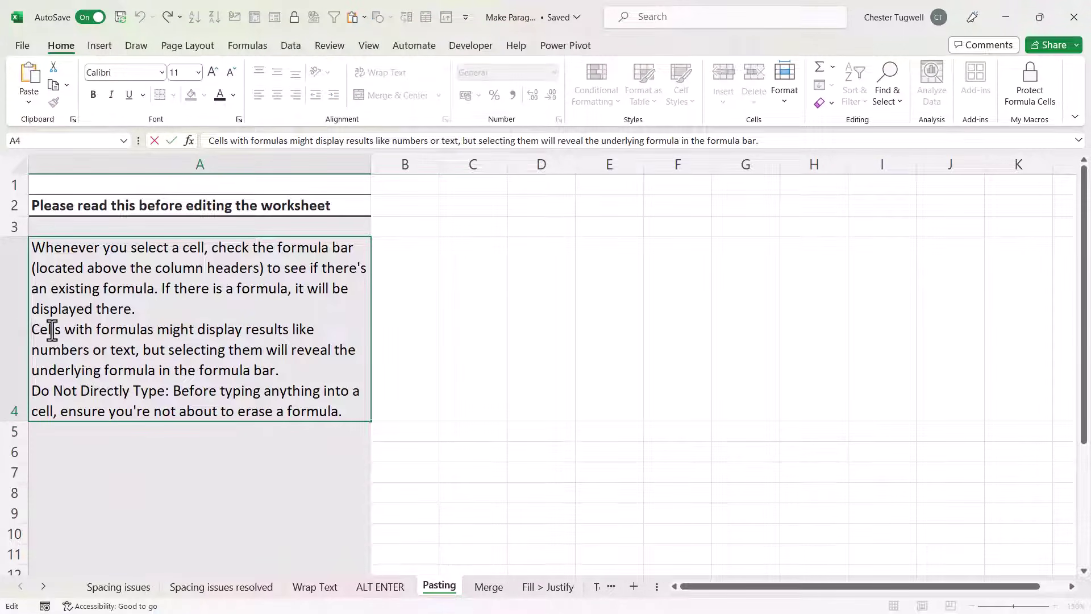
{"action": "key", "text": "alt+Return"}
{"action": "left_click", "coordinate": [33, 411]}
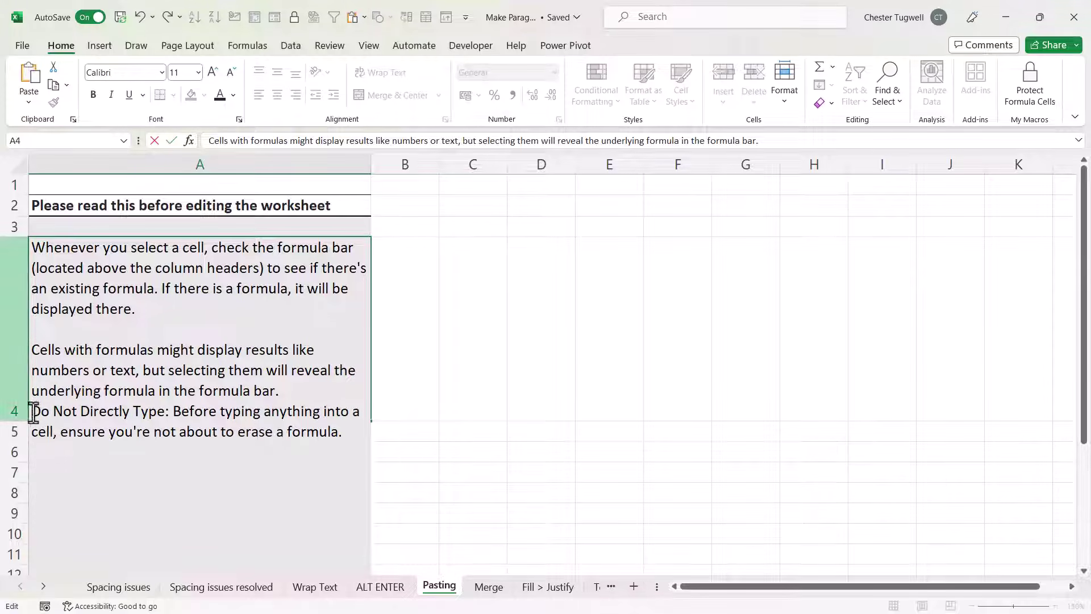
{"action": "key", "text": "alt+Return"}
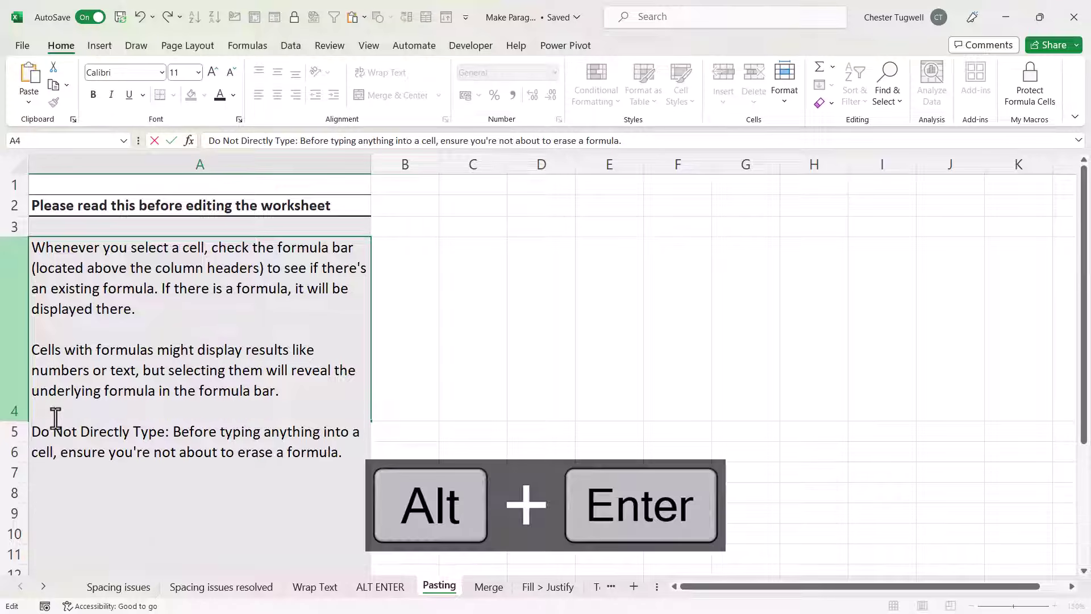
{"action": "left_click", "coordinate": [132, 489]}
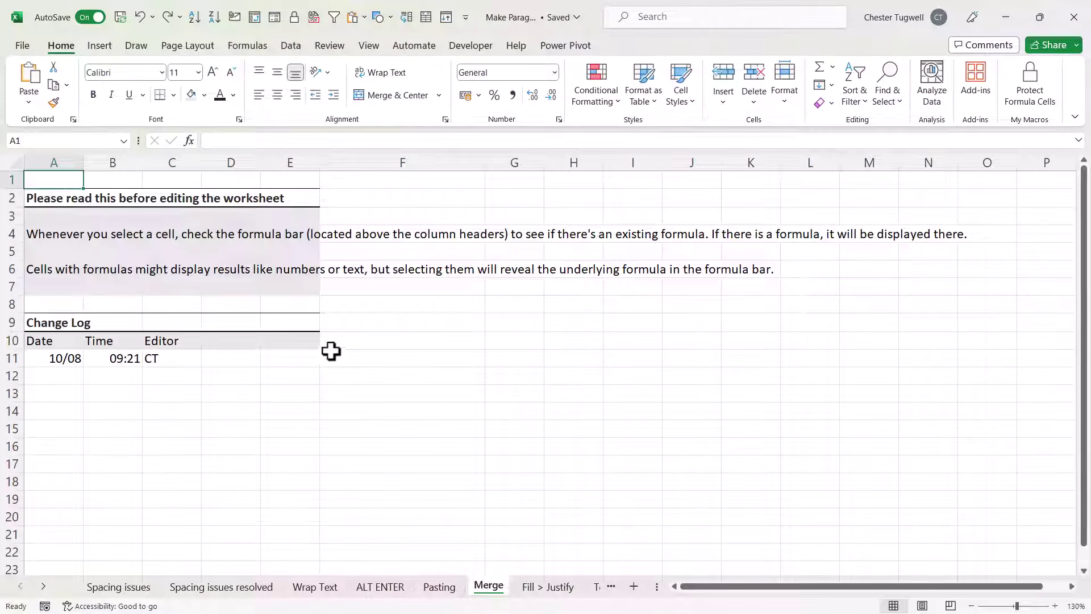
Review the Merge sheet's change log area, then compare the single-column paragraphs on the Wrap Text and ALT ENTER sheets
{"action": "left_click_drag", "start_coordinate": [37, 319], "coordinate": [269, 441]}
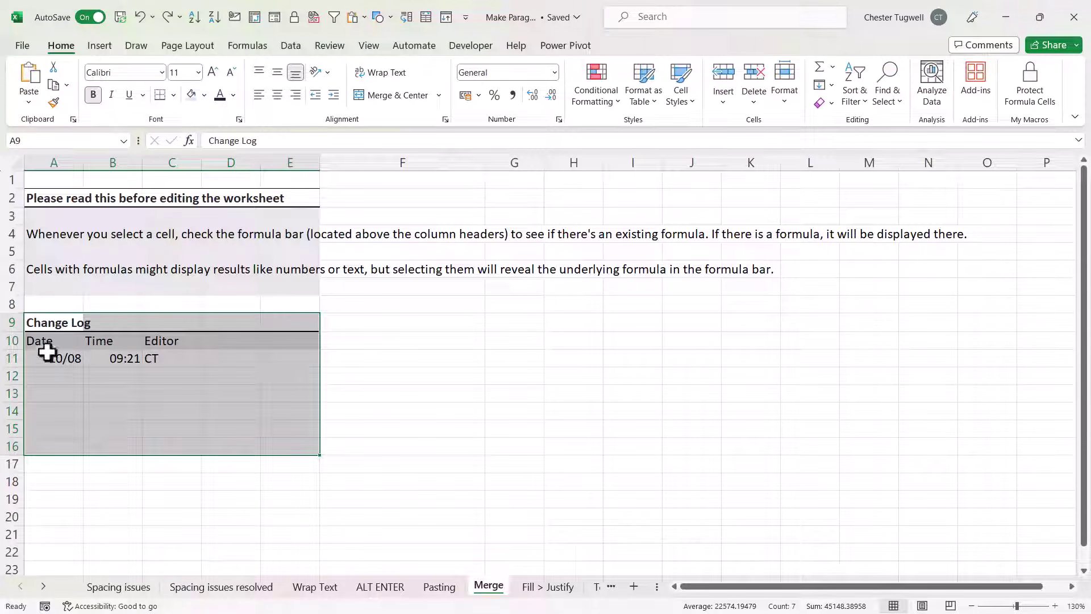
{"action": "left_click", "coordinate": [386, 339]}
{"action": "left_click", "coordinate": [50, 230]}
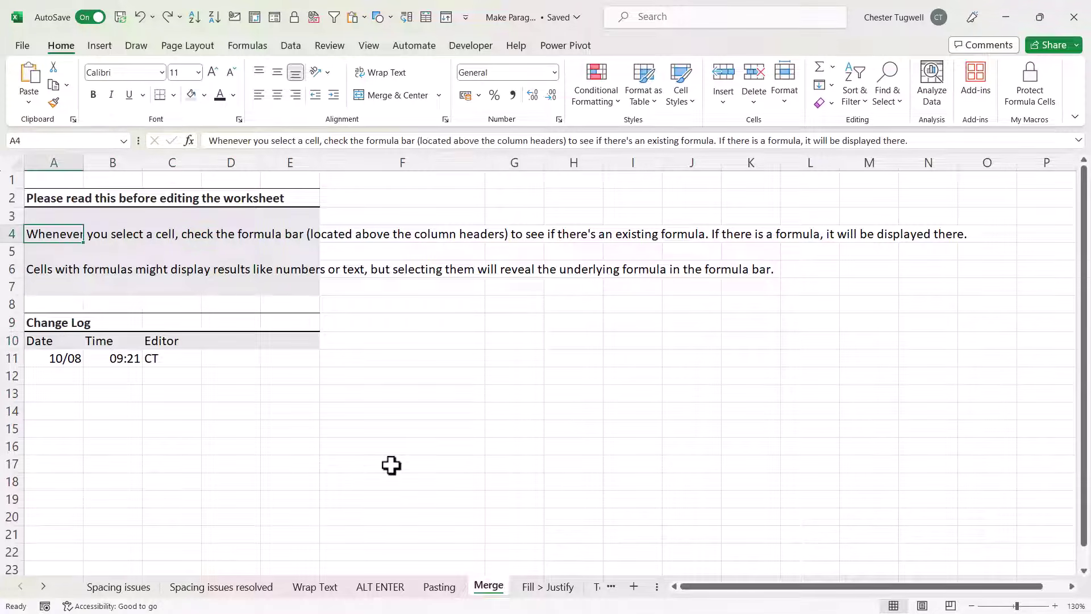
{"action": "left_click", "coordinate": [338, 591]}
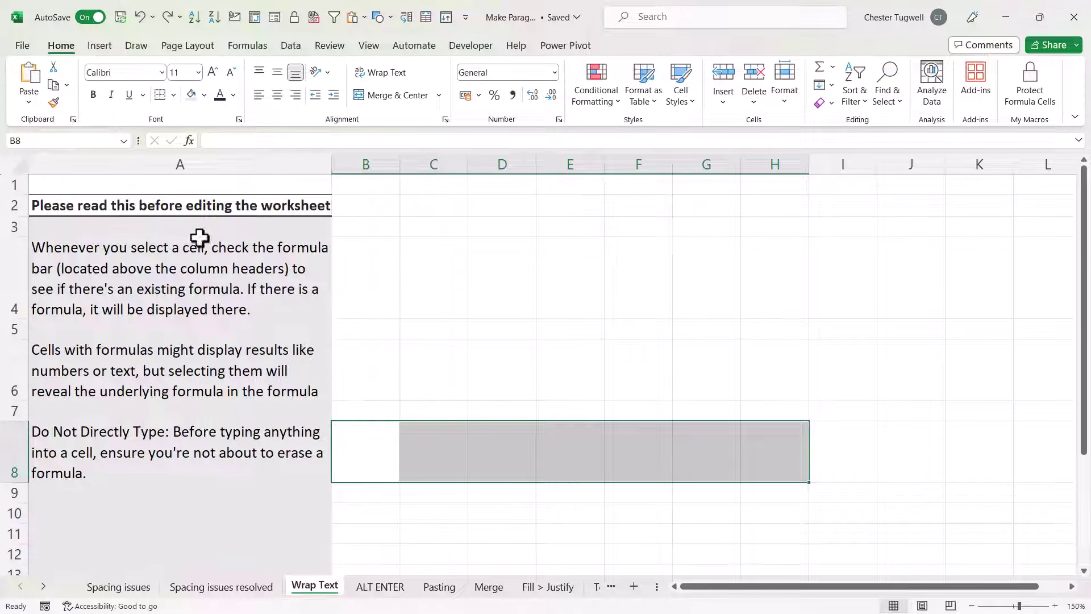
{"action": "left_click", "coordinate": [65, 324]}
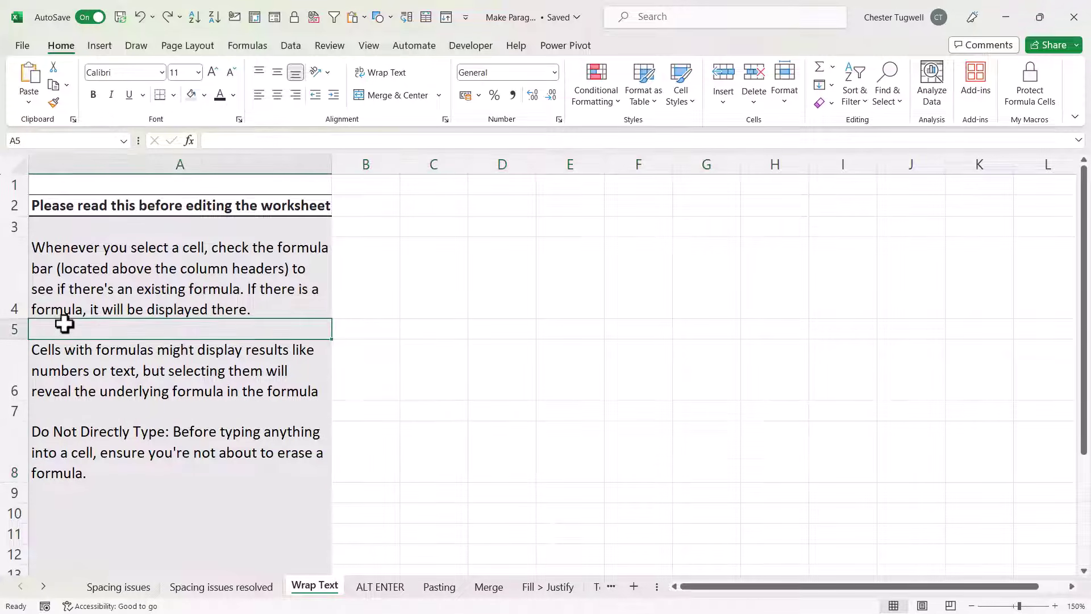
{"action": "left_click", "coordinate": [74, 265]}
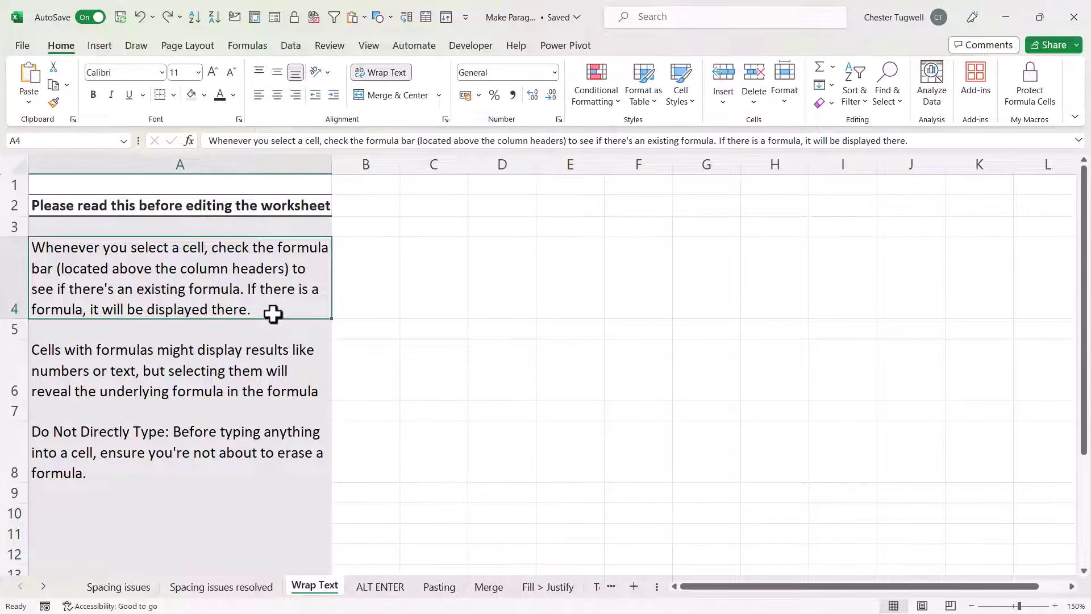
{"action": "left_click", "coordinate": [379, 591]}
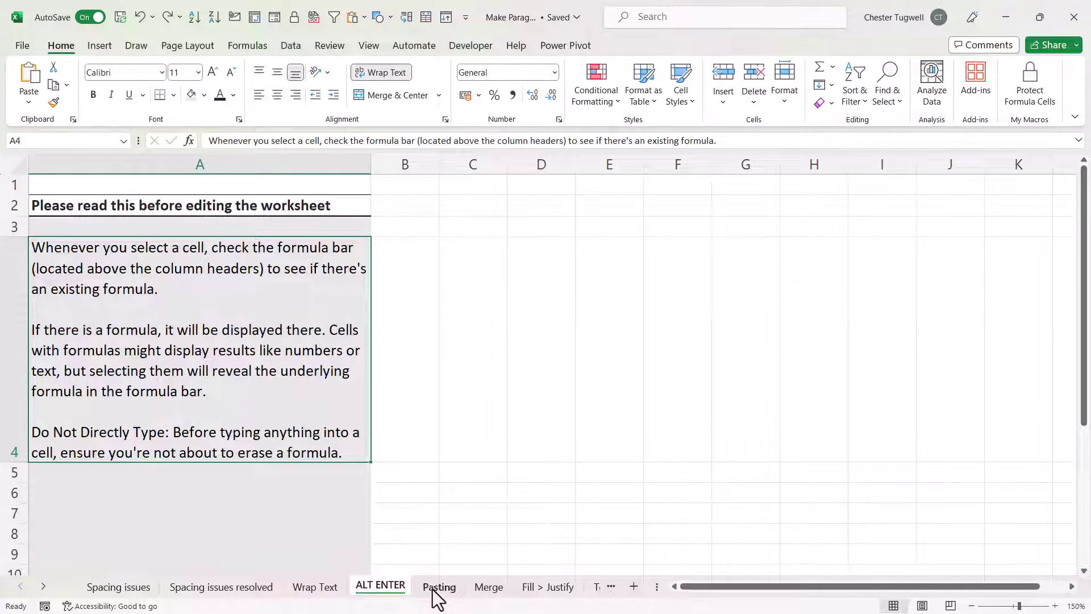
Fit the first paragraph within A4:E4 on the Merge sheet using Merge Across, Wrap Text and a taller row 4
{"action": "left_click", "coordinate": [488, 591]}
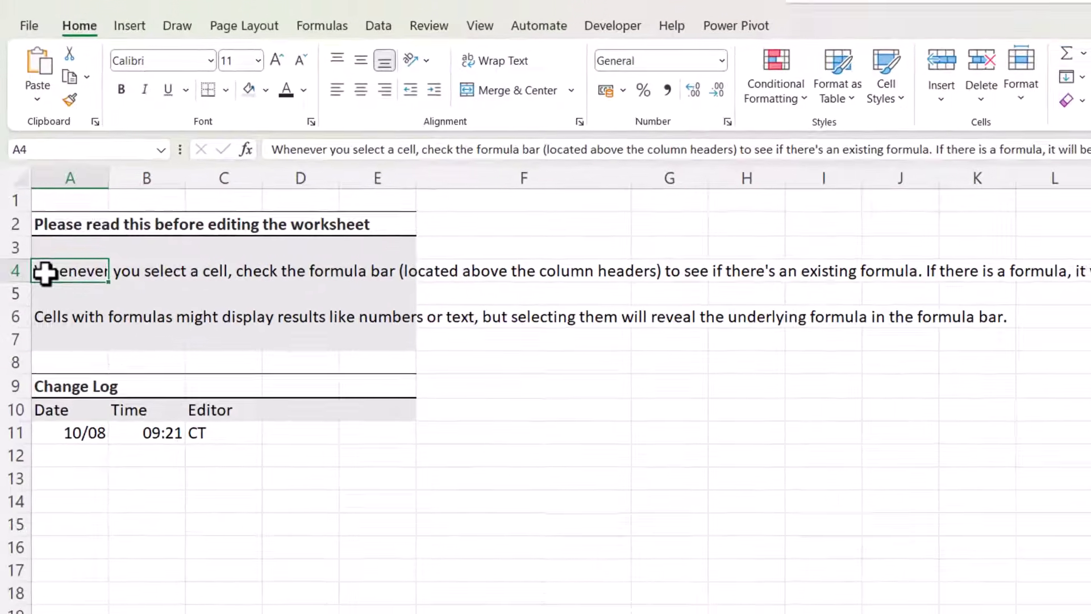
{"action": "left_click_drag", "start_coordinate": [45, 273], "coordinate": [416, 279]}
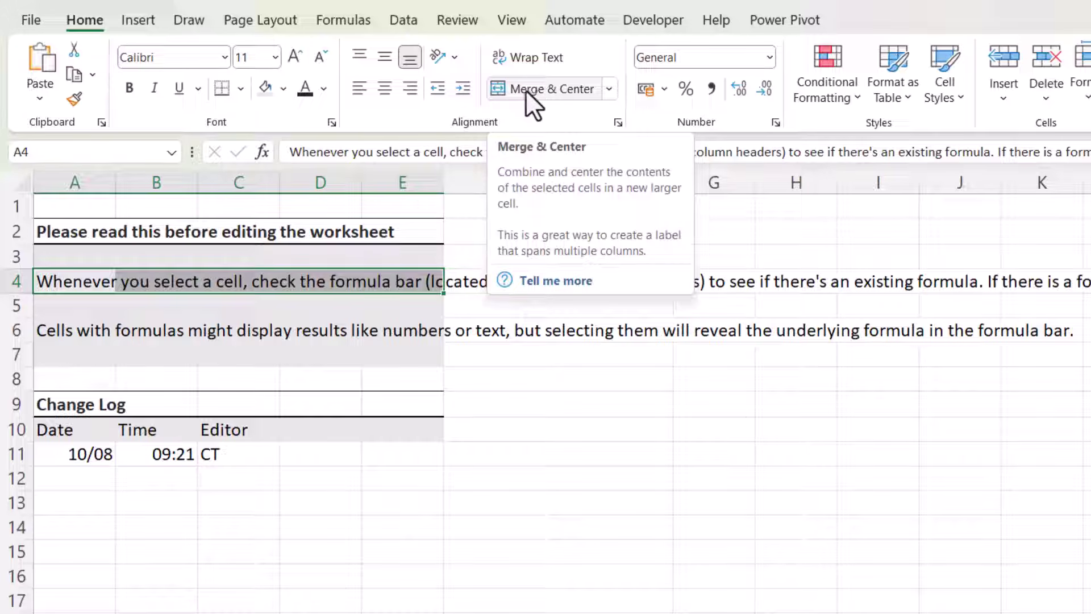
{"action": "left_click", "coordinate": [611, 90]}
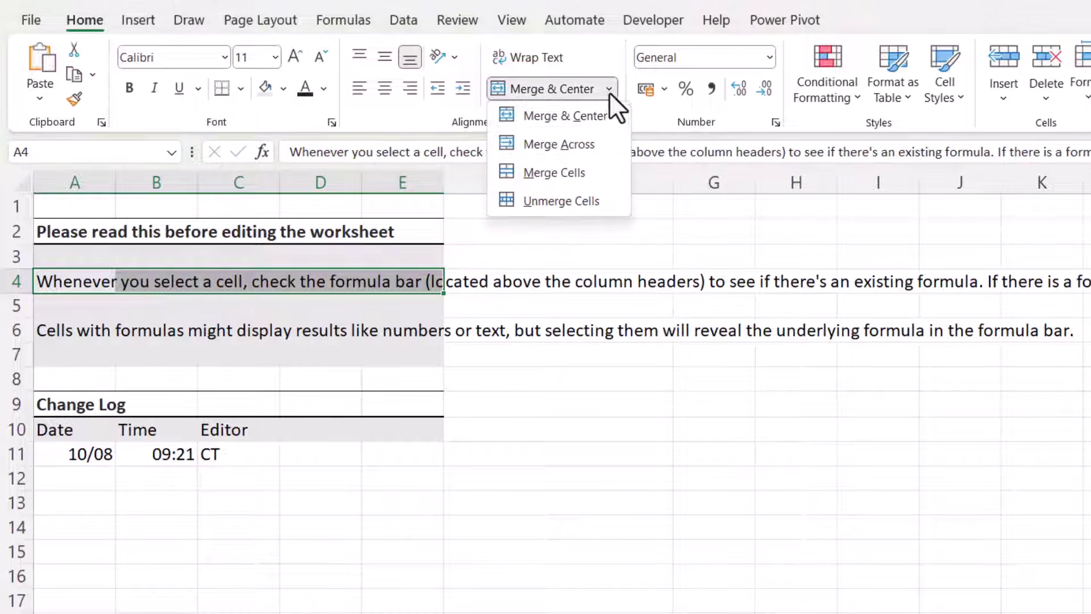
{"action": "left_click", "coordinate": [592, 146]}
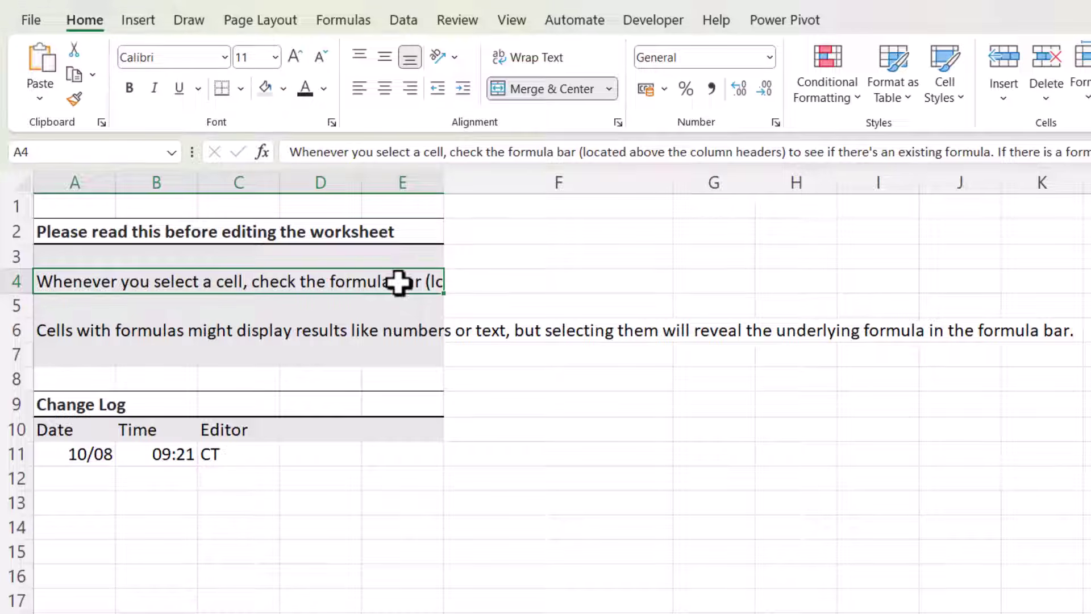
{"action": "left_click", "coordinate": [534, 59]}
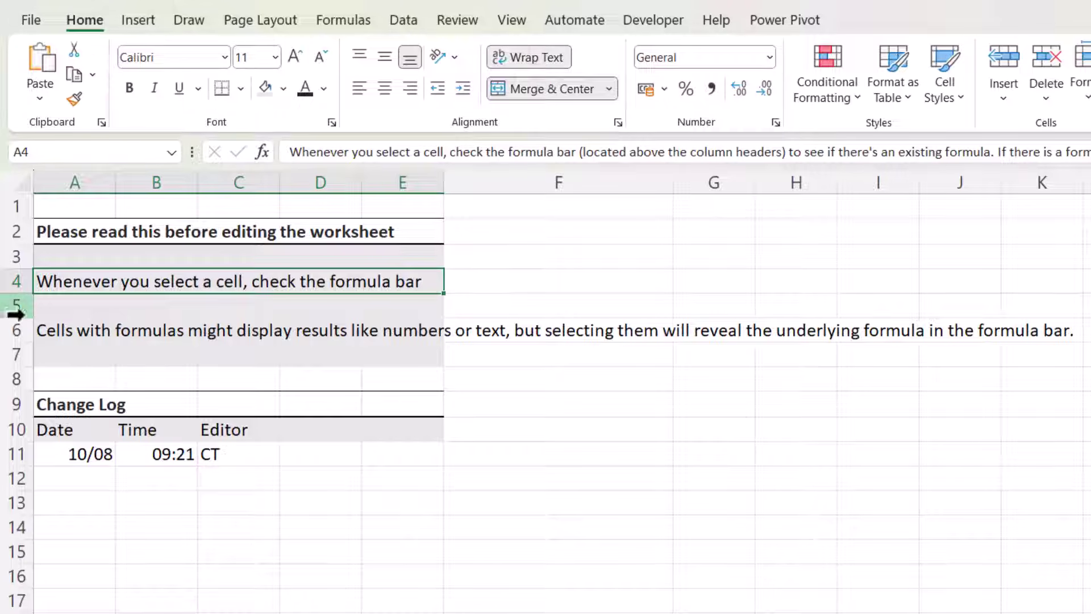
{"action": "left_click_drag", "start_coordinate": [19, 293], "coordinate": [9, 397]}
Fit the "Cells with formulas" paragraph within A6:E6 using Merge Across, Wrap Text and a taller row 6
{"action": "left_click", "coordinate": [68, 436]}
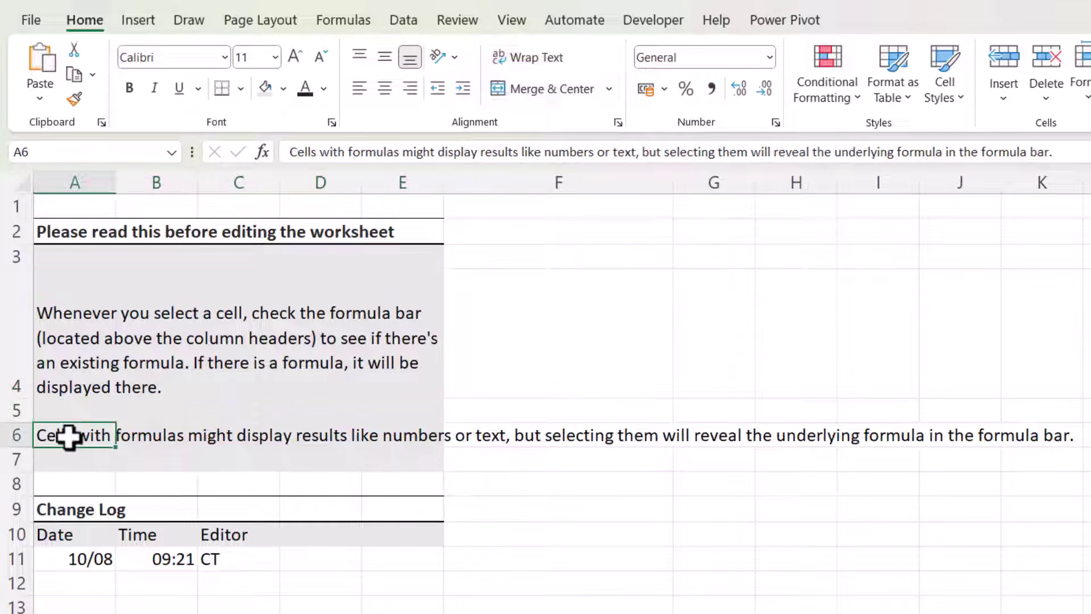
{"action": "left_click_drag", "start_coordinate": [69, 436], "coordinate": [400, 431]}
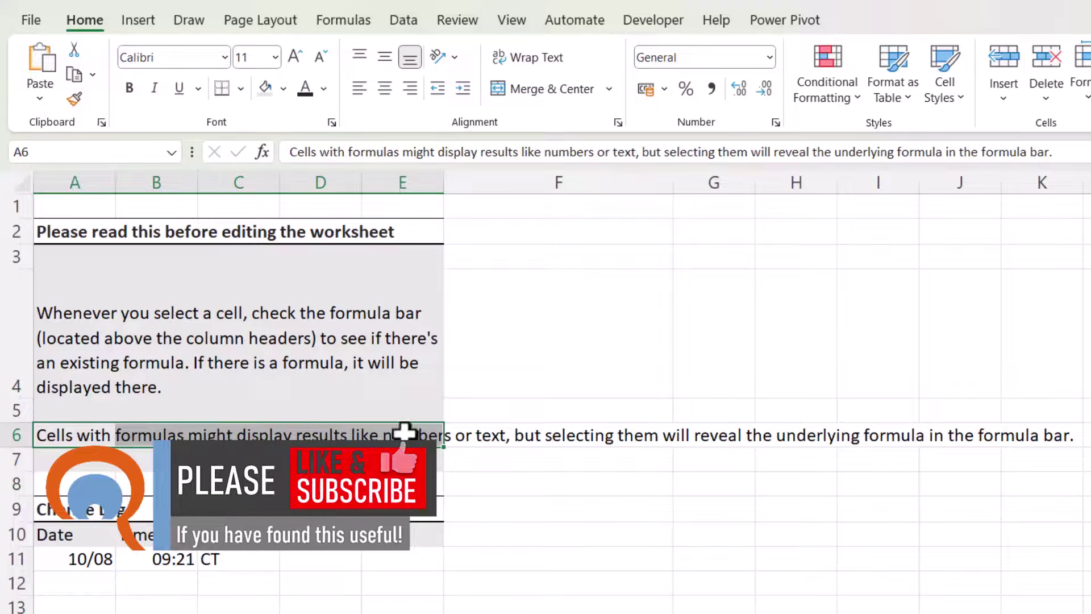
{"action": "left_click", "coordinate": [608, 90]}
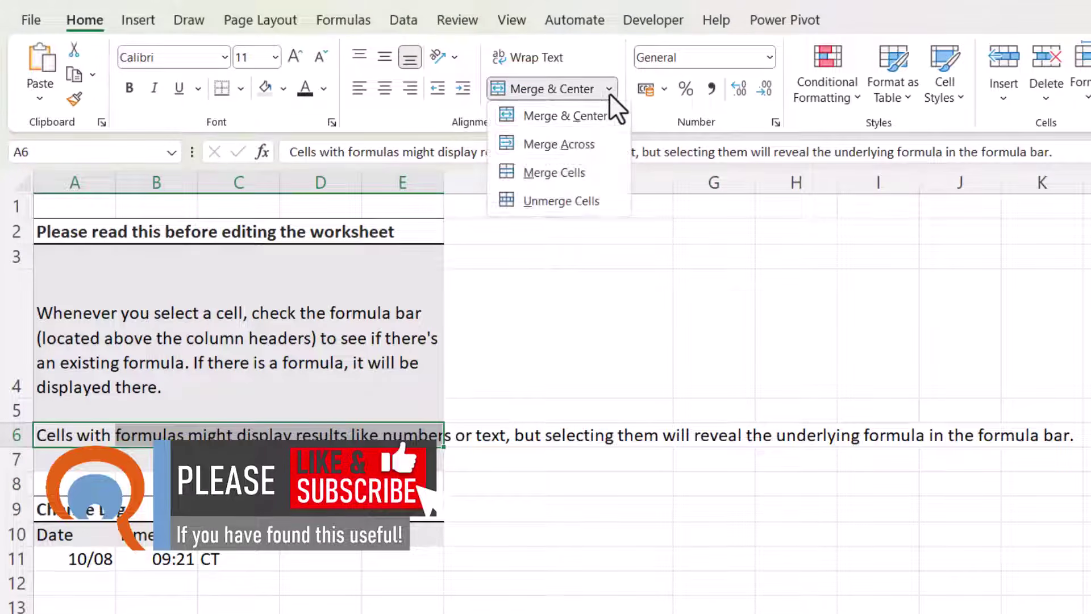
{"action": "left_click", "coordinate": [583, 143]}
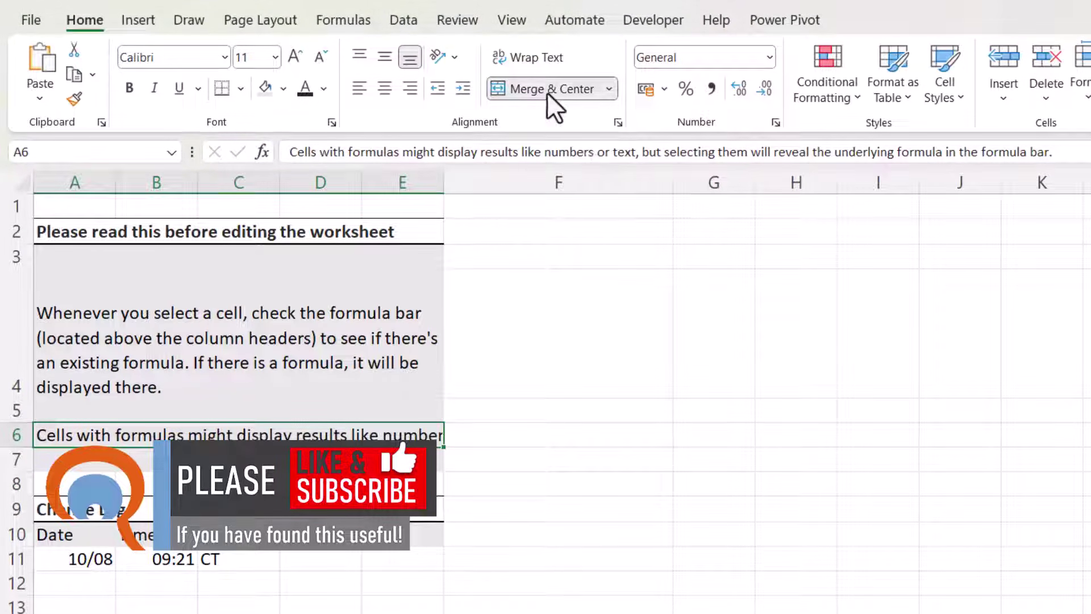
{"action": "left_click", "coordinate": [530, 59]}
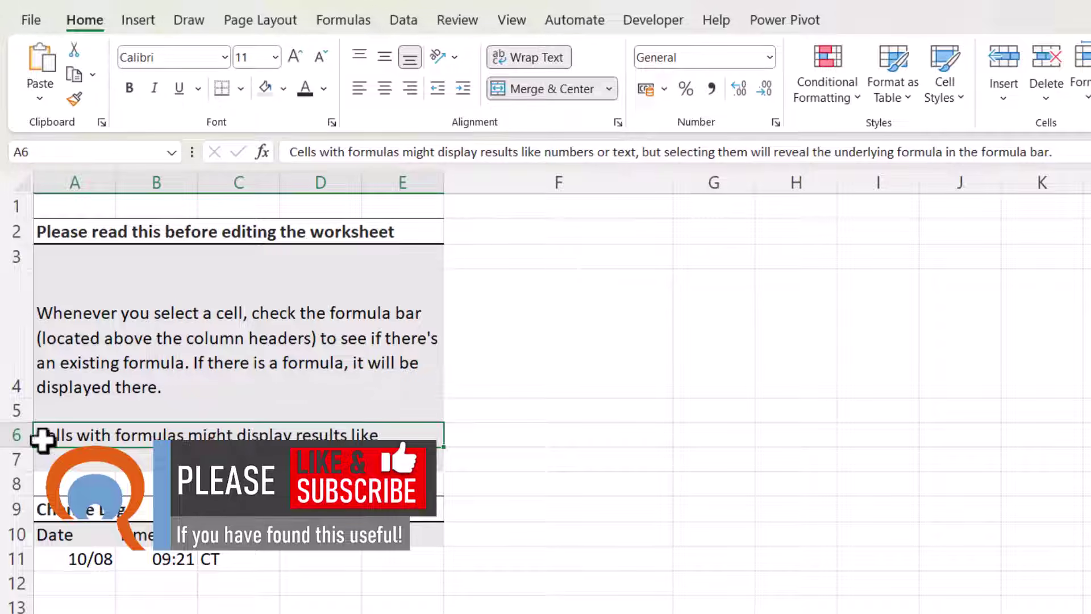
{"action": "left_click_drag", "start_coordinate": [19, 445], "coordinate": [10, 560]}
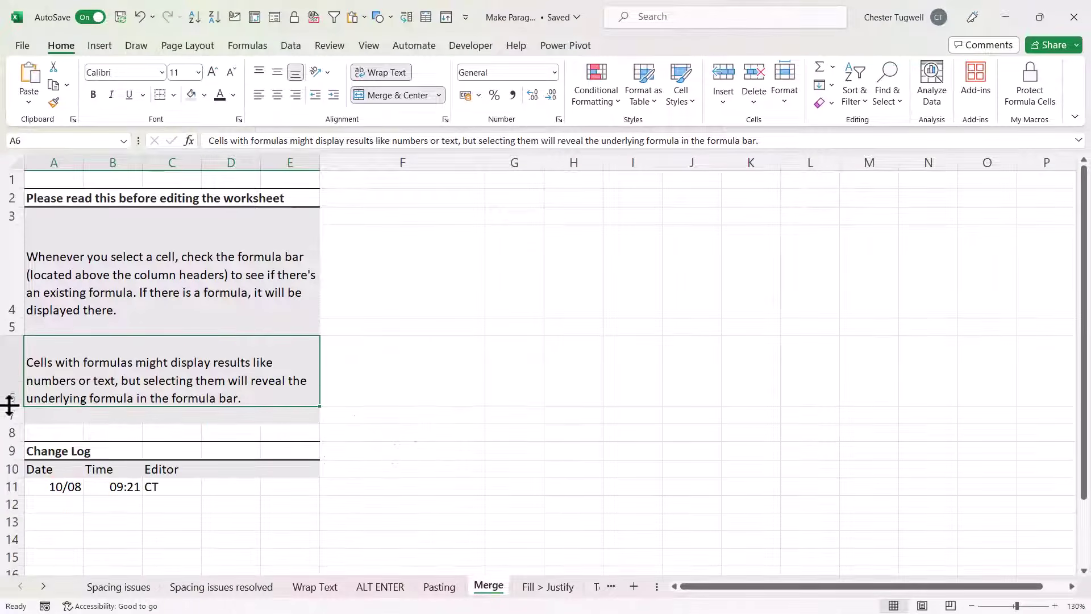
Compare the Fill > Justify sheet with the Merge sheet, examining the product tables and the change log beside the paragraphs
{"action": "left_click", "coordinate": [560, 588]}
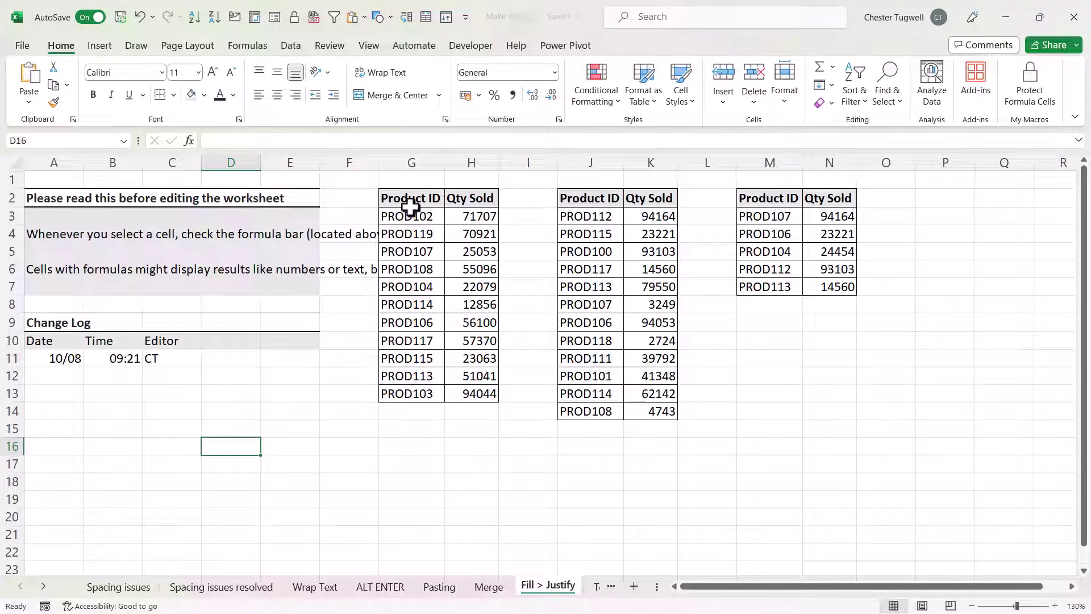
{"action": "left_click", "coordinate": [489, 586]}
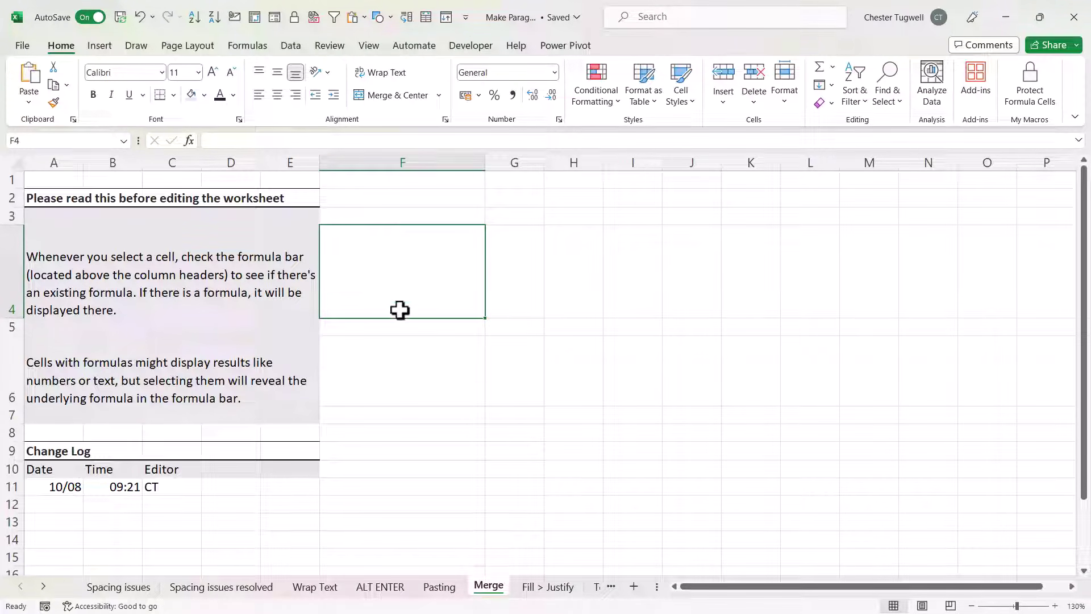
{"action": "left_click", "coordinate": [541, 589]}
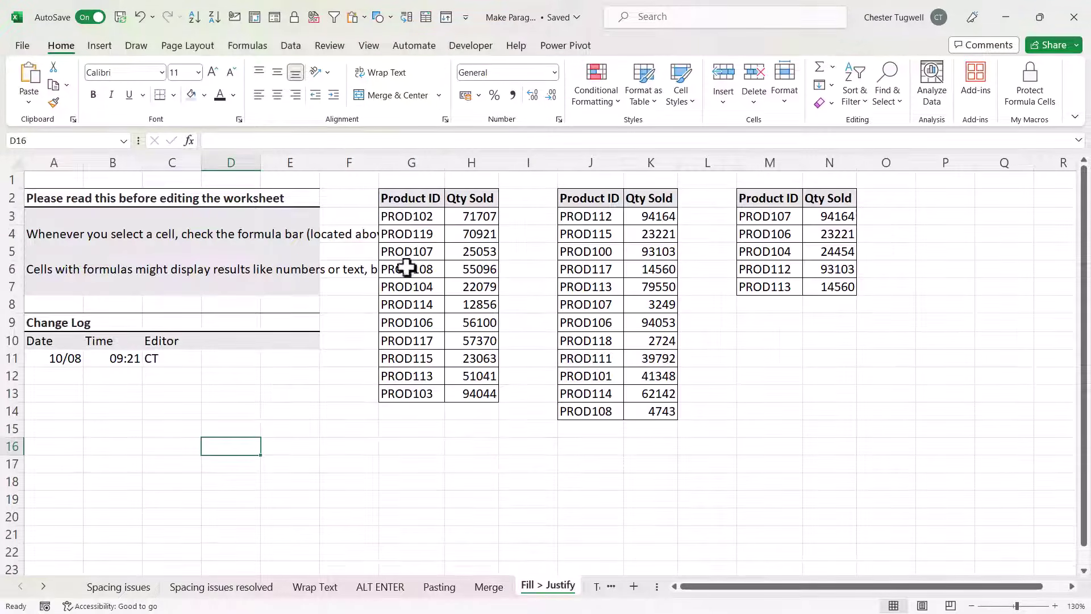
{"action": "left_click_drag", "start_coordinate": [395, 213], "coordinate": [834, 409]}
{"action": "left_click_drag", "start_coordinate": [40, 322], "coordinate": [295, 469]}
Insert blank cells at A5:E15 on the Fill > Justify sheet, shifting the existing cells down
{"action": "left_click", "coordinate": [54, 233]}
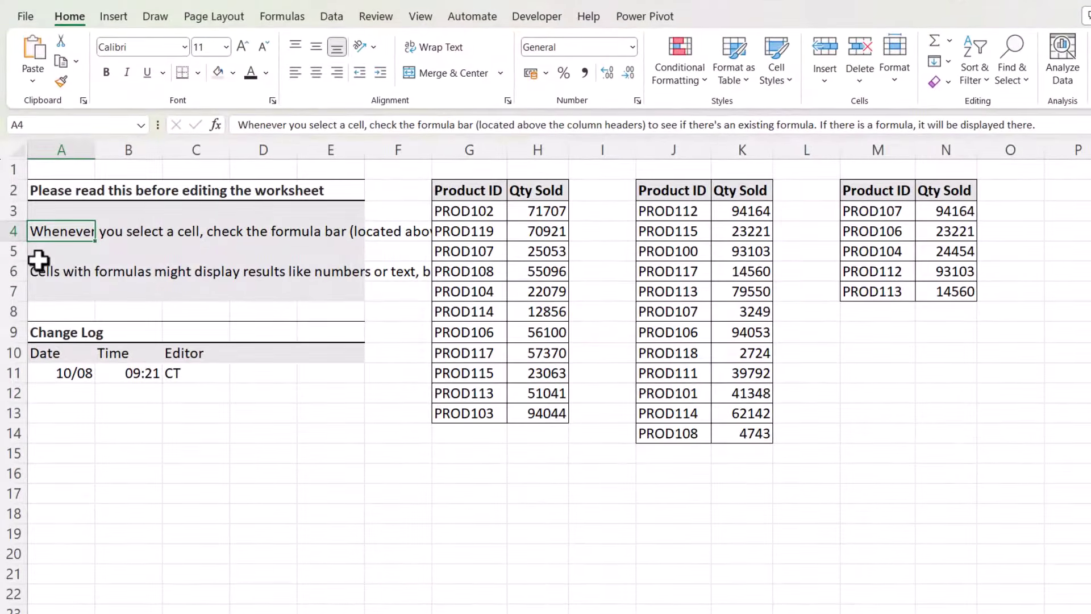
{"action": "left_click", "coordinate": [33, 252]}
{"action": "left_click_drag", "start_coordinate": [37, 253], "coordinate": [310, 444]}
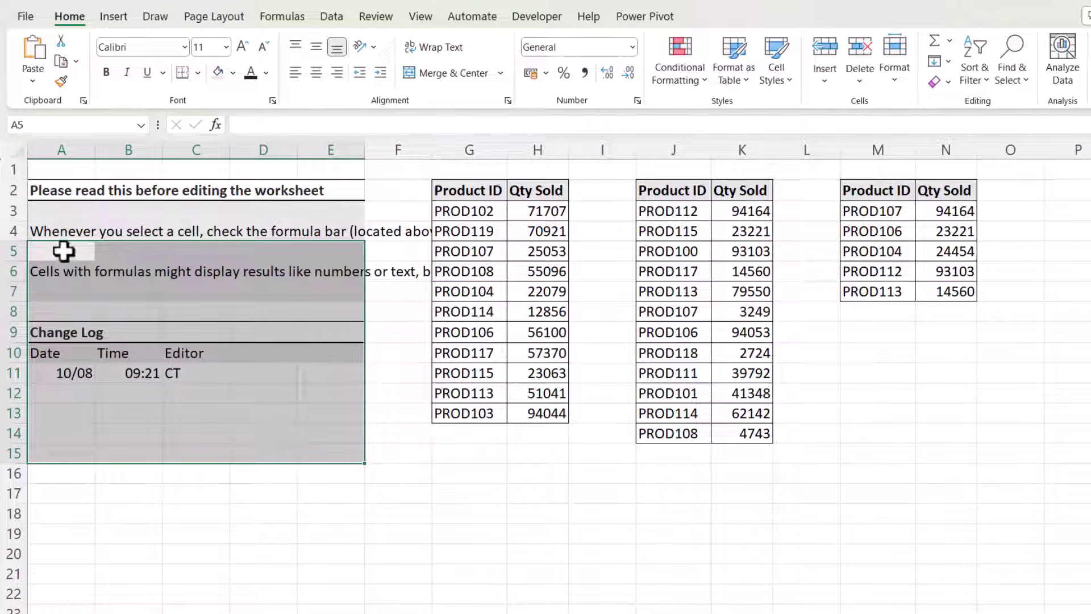
{"action": "right_click", "coordinate": [187, 249]}
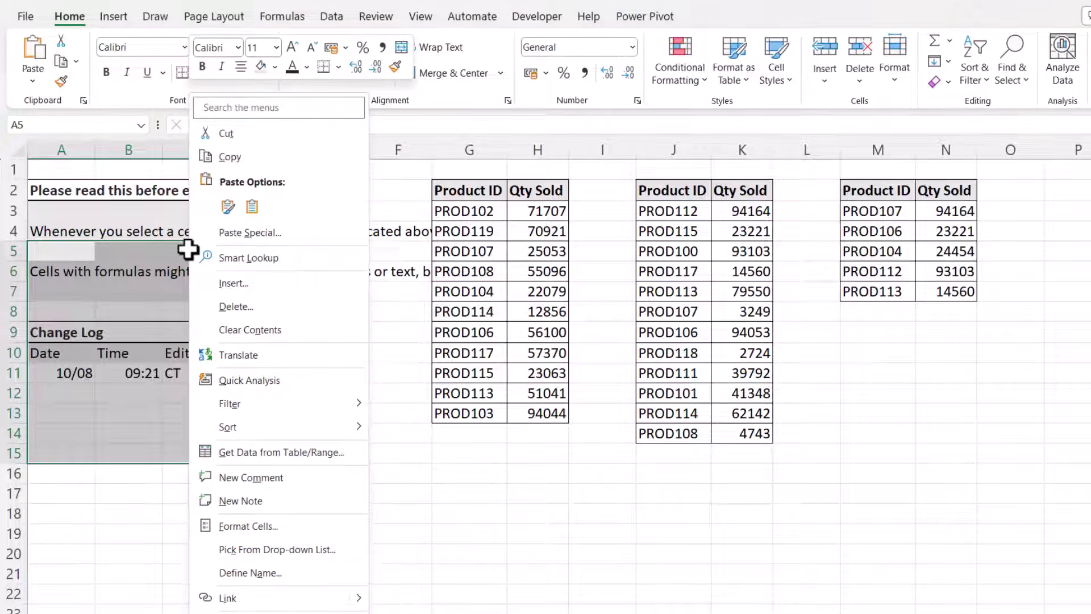
{"action": "left_click", "coordinate": [234, 285]}
{"action": "left_click", "coordinate": [220, 302]}
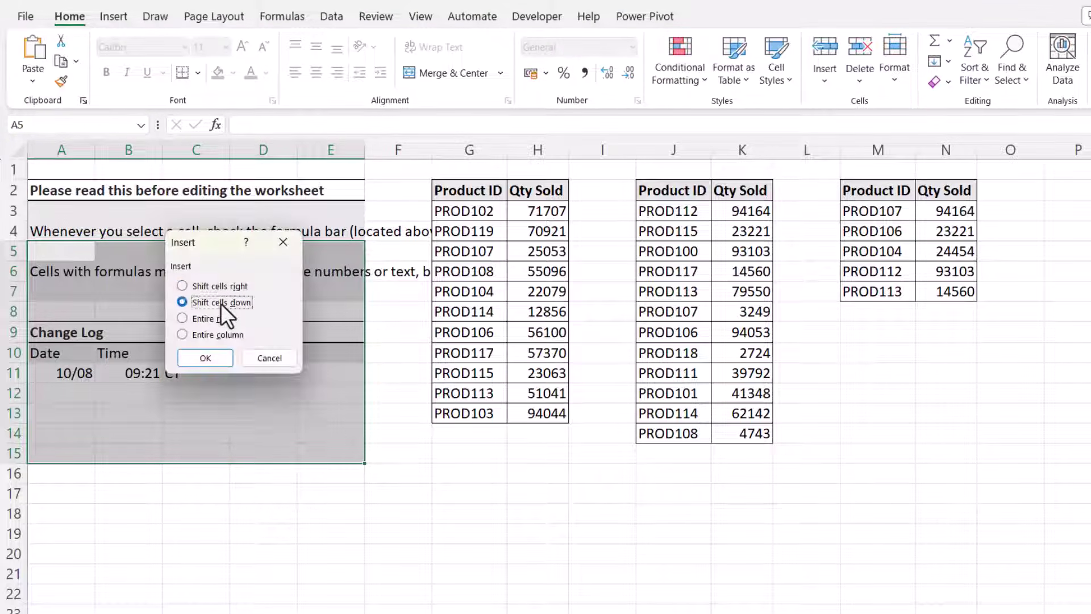
{"action": "left_click", "coordinate": [206, 356]}
{"action": "left_click", "coordinate": [93, 297]}
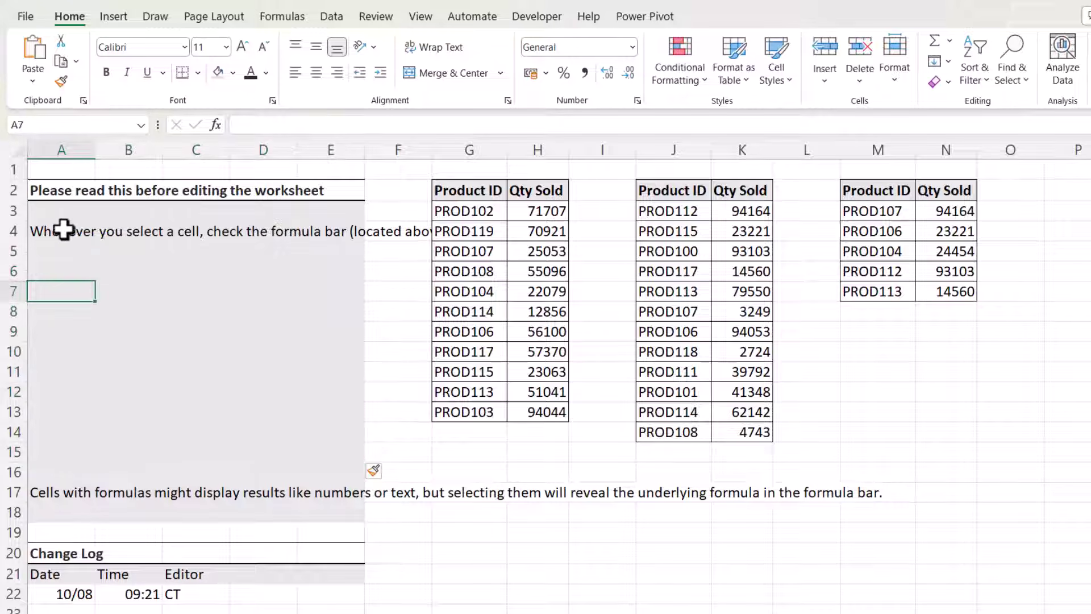
Justify the first paragraph across the width of A4:E4 using Fill Justify, allowing the text to extend below the range
{"action": "left_click_drag", "start_coordinate": [51, 232], "coordinate": [334, 232]}
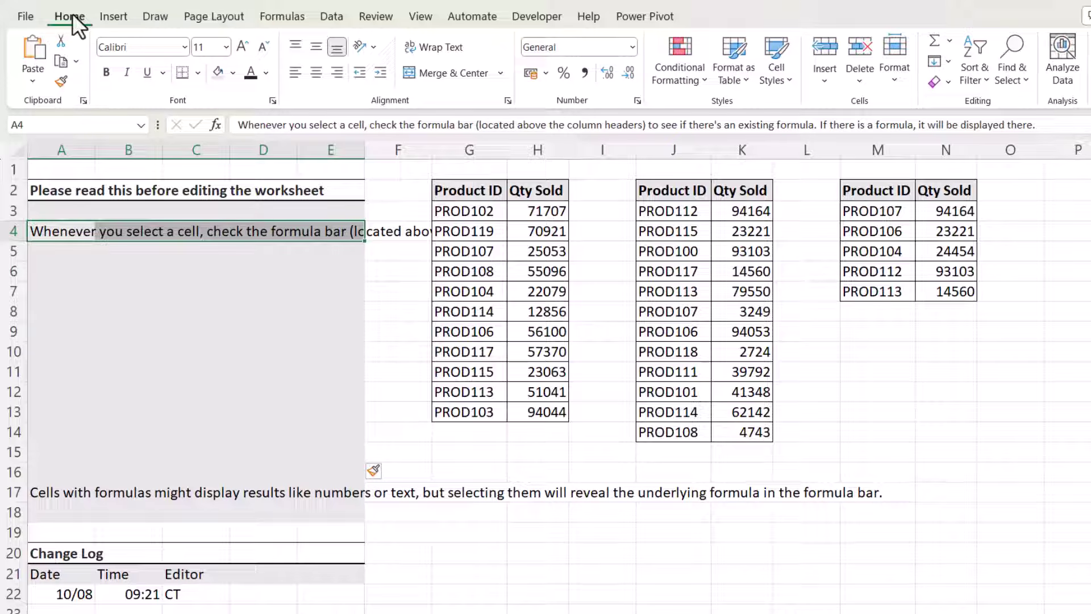
{"action": "left_click", "coordinate": [943, 63]}
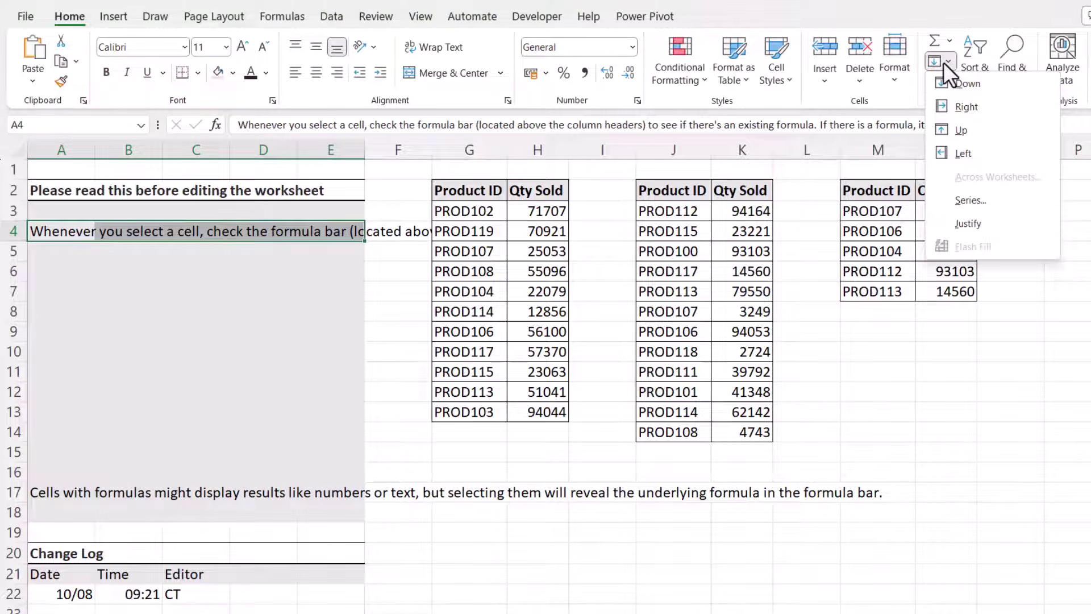
{"action": "left_click", "coordinate": [959, 227]}
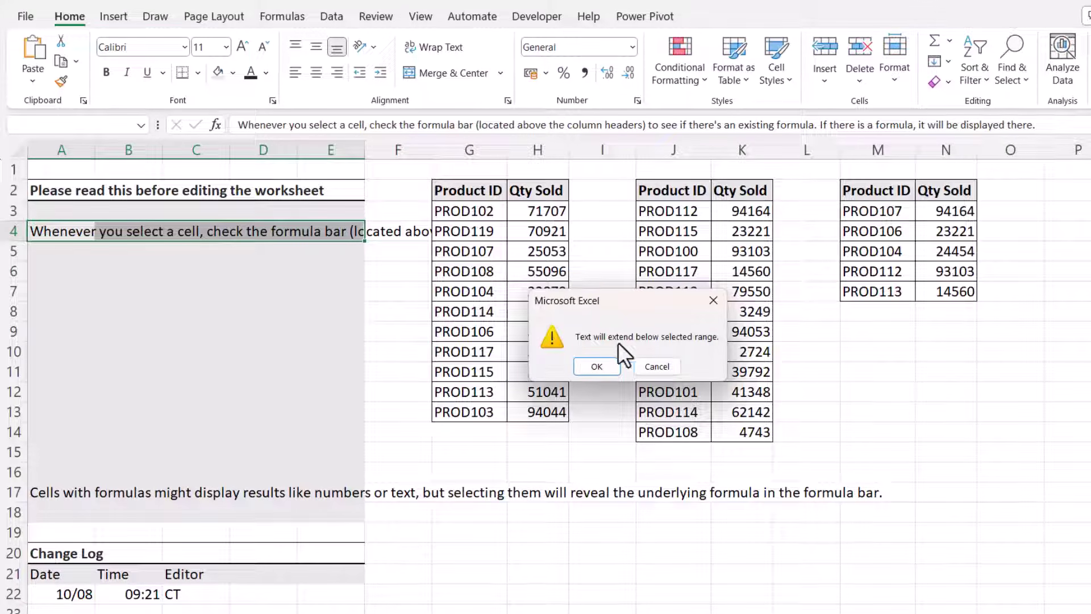
{"action": "left_click", "coordinate": [591, 367]}
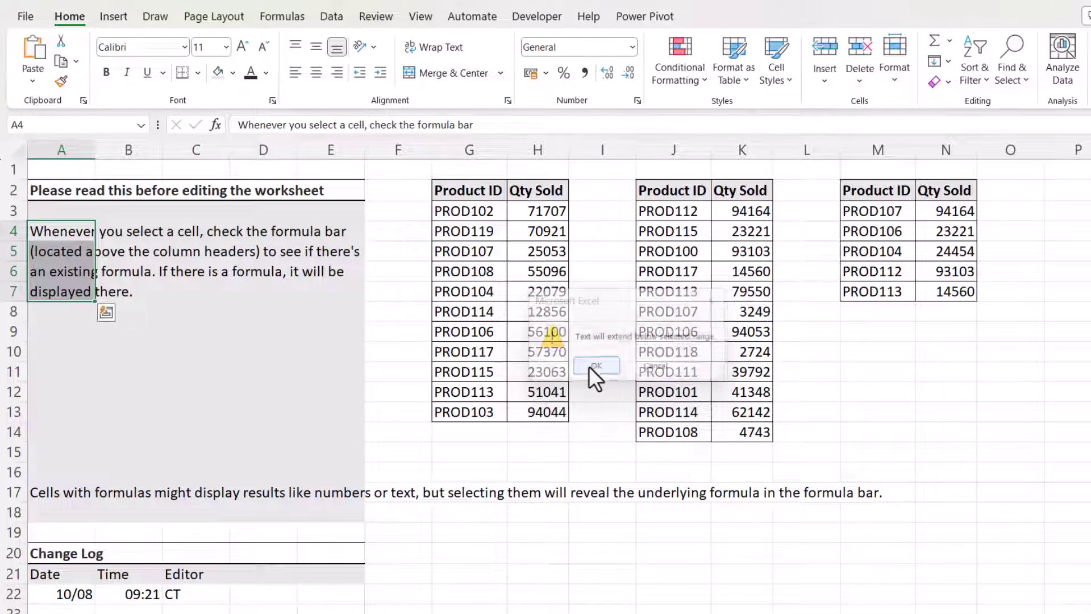
{"action": "left_click", "coordinate": [60, 233]}
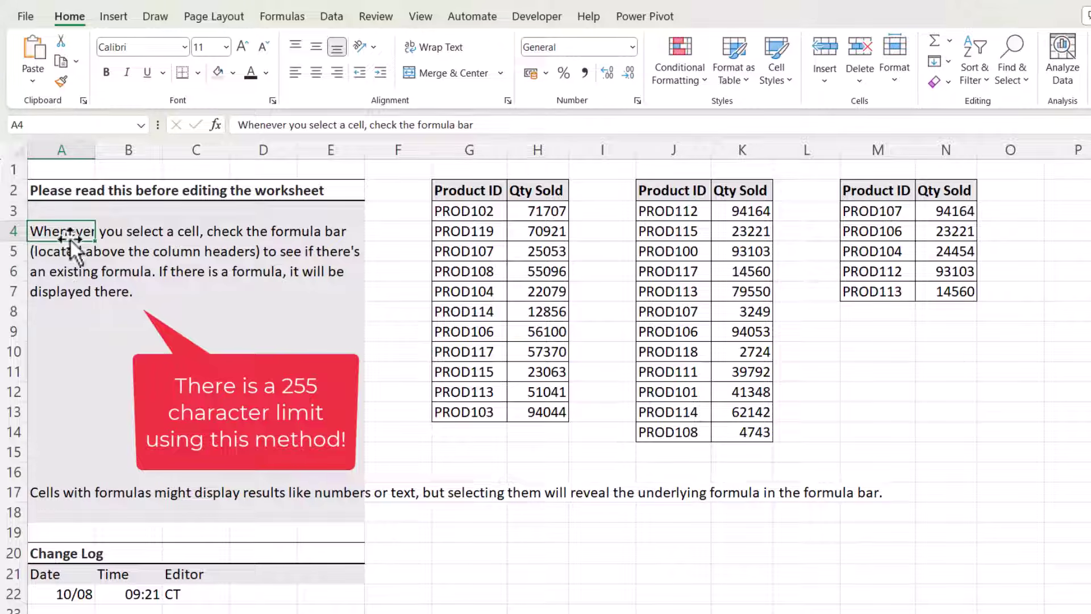
Undo the Justify fill of the first paragraph
{"action": "left_click_drag", "start_coordinate": [62, 229], "coordinate": [328, 229]}
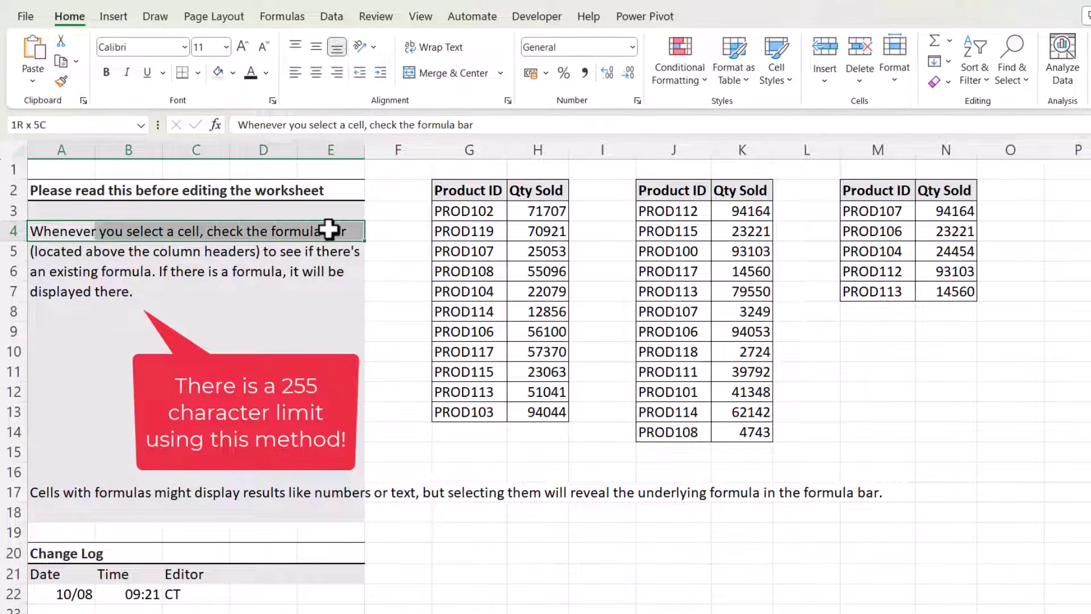
{"action": "left_click", "coordinate": [947, 61]}
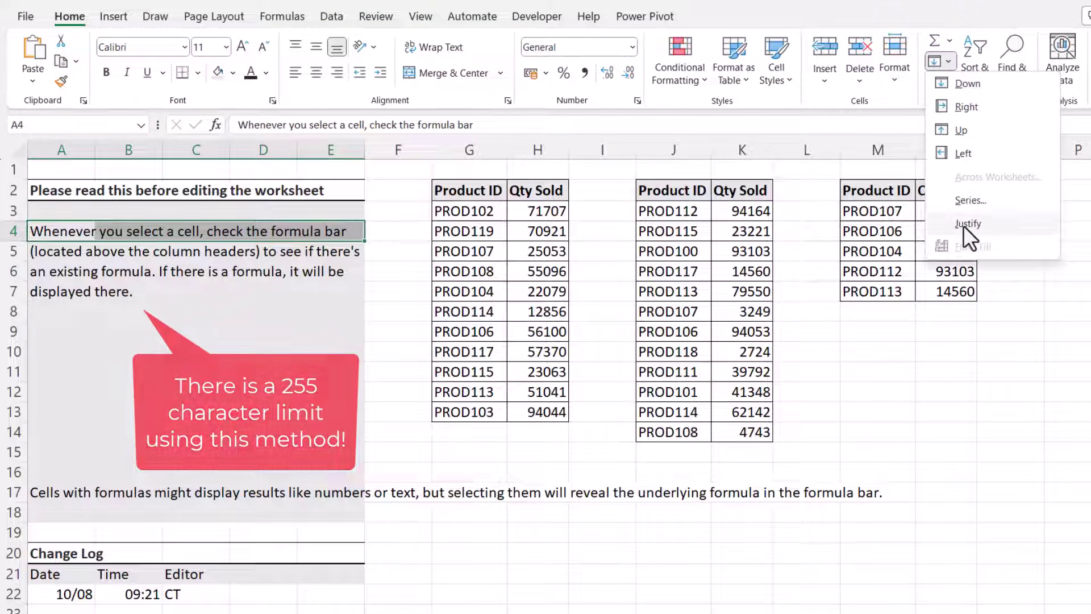
{"action": "left_click", "coordinate": [169, 294]}
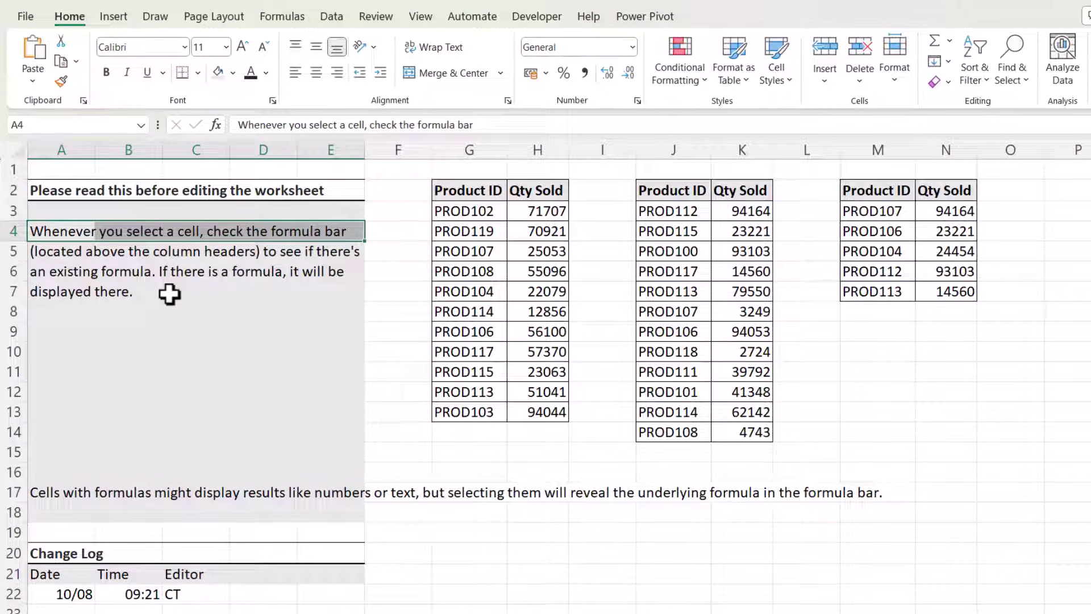
{"action": "key", "text": "ctrl+z"}
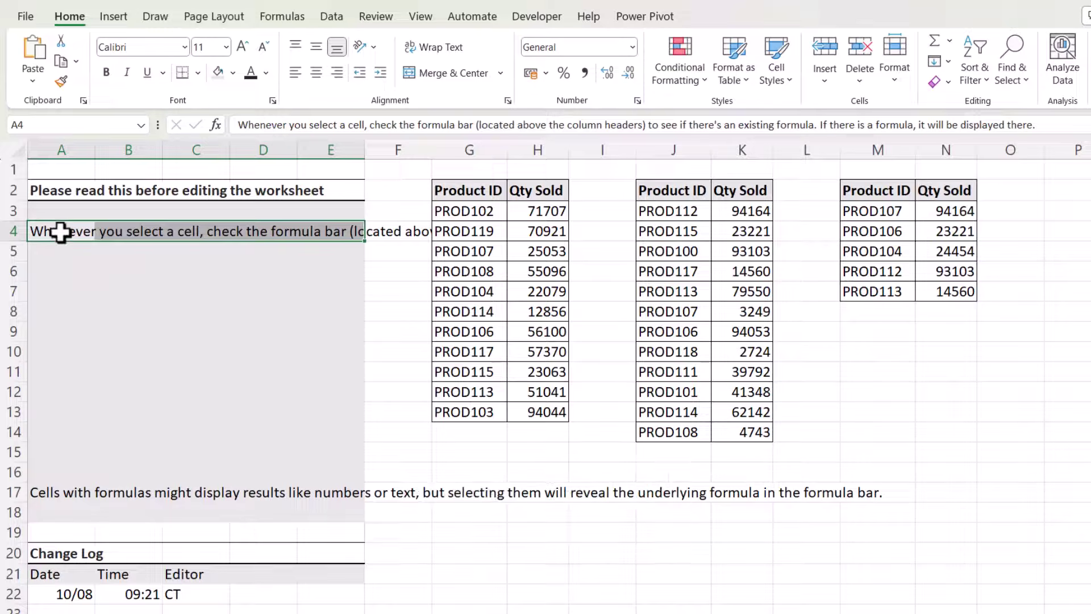
Try justifying the first paragraph across the narrower range A4:D4 with Fill Justify, and undo the fill
{"action": "left_click_drag", "start_coordinate": [58, 231], "coordinate": [286, 223]}
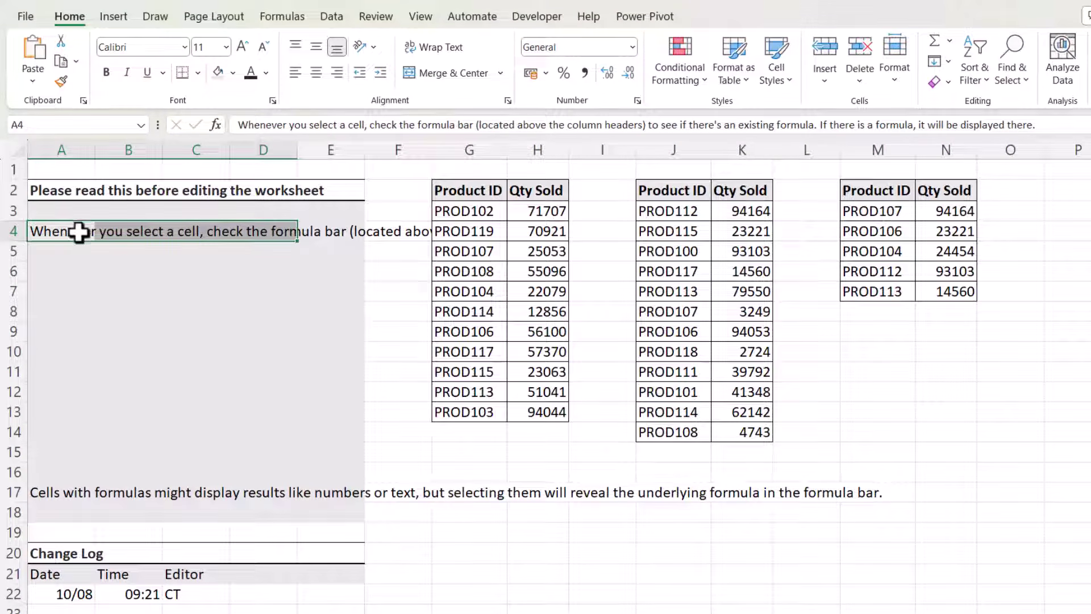
{"action": "left_click", "coordinate": [948, 61]}
{"action": "left_click", "coordinate": [967, 225]}
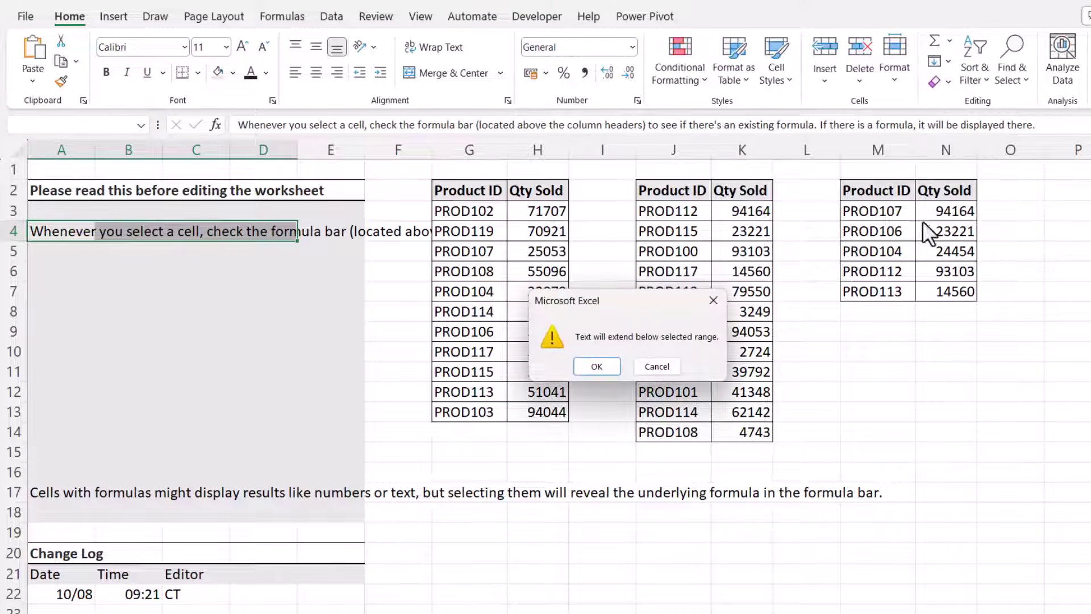
{"action": "left_click", "coordinate": [597, 366]}
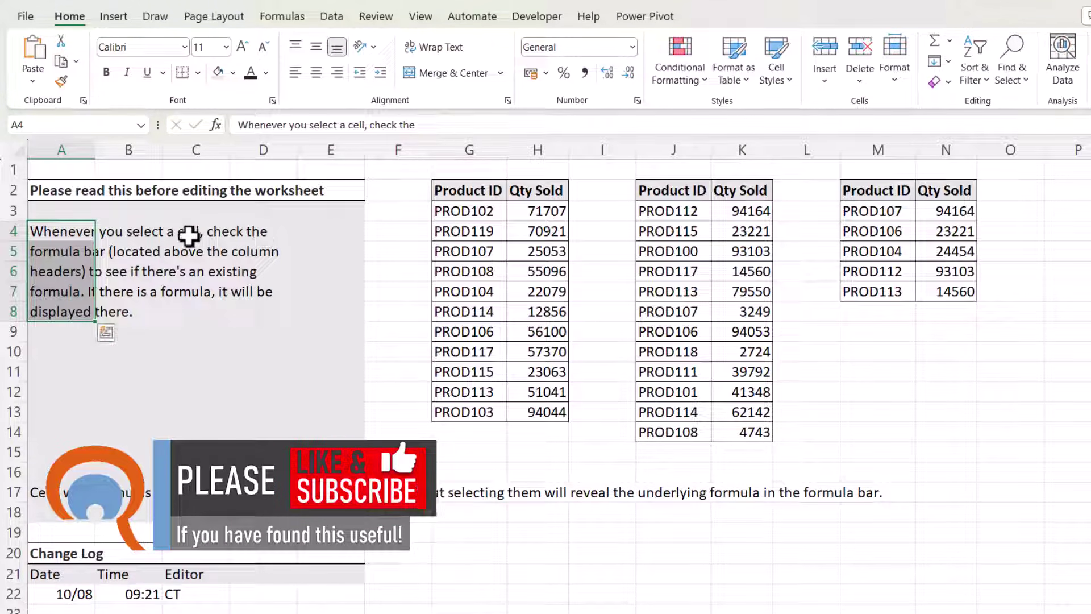
{"action": "key", "text": "ctrl+z"}
Justify the first paragraph across A4:E4 using Fill Justify, accepting that the text extends below the selected range
{"action": "left_click_drag", "start_coordinate": [73, 231], "coordinate": [337, 232]}
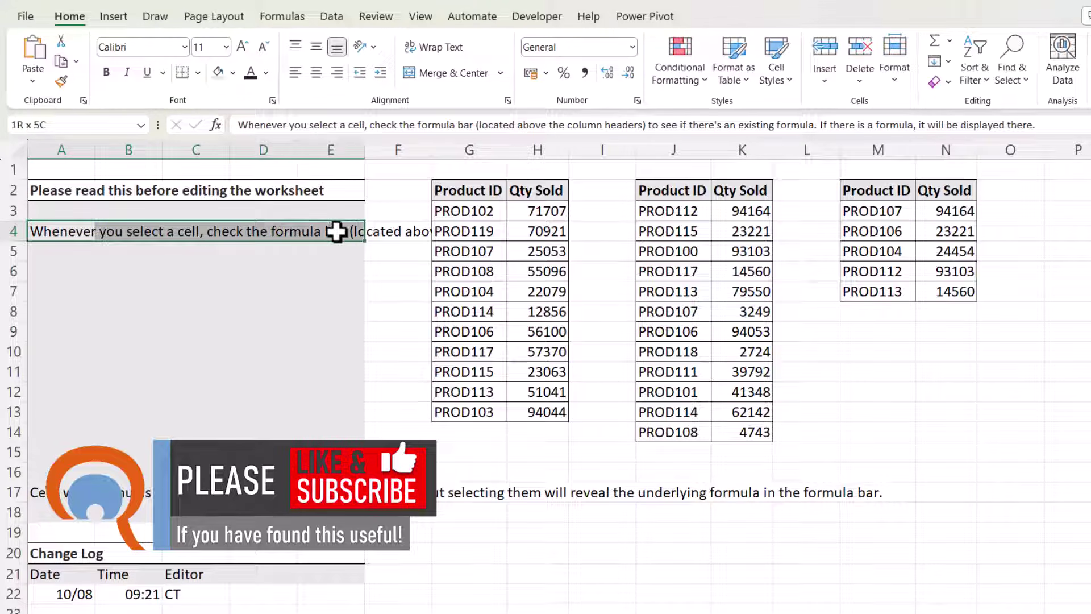
{"action": "left_click", "coordinate": [947, 62]}
{"action": "left_click", "coordinate": [966, 226]}
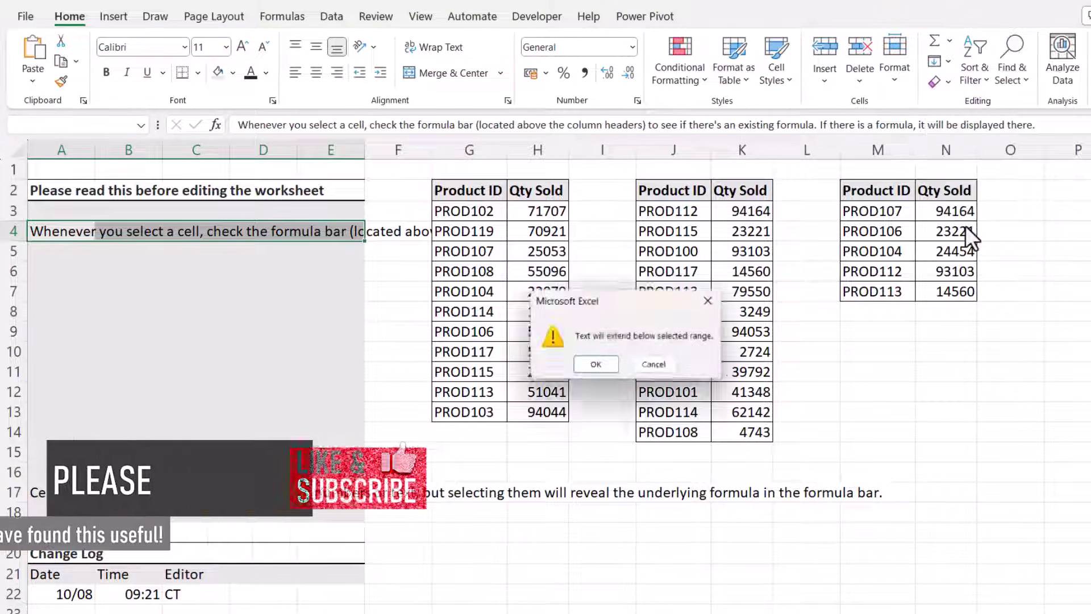
{"action": "left_click", "coordinate": [596, 364]}
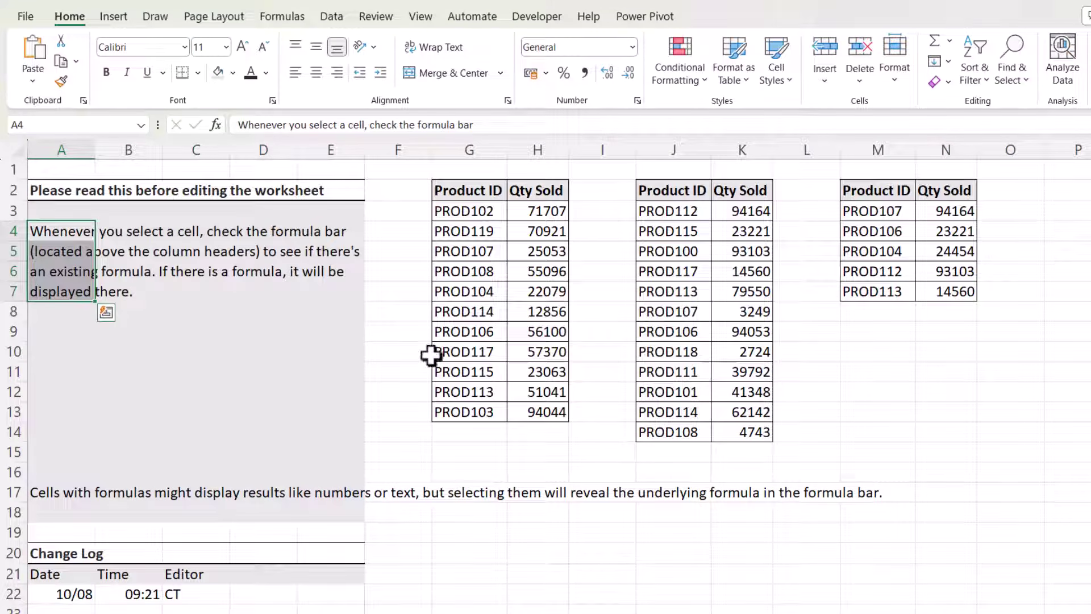
Move the second paragraph from A17 to A9 and justify it across A9:E9, letting the text extend below the range
{"action": "left_click", "coordinate": [44, 492]}
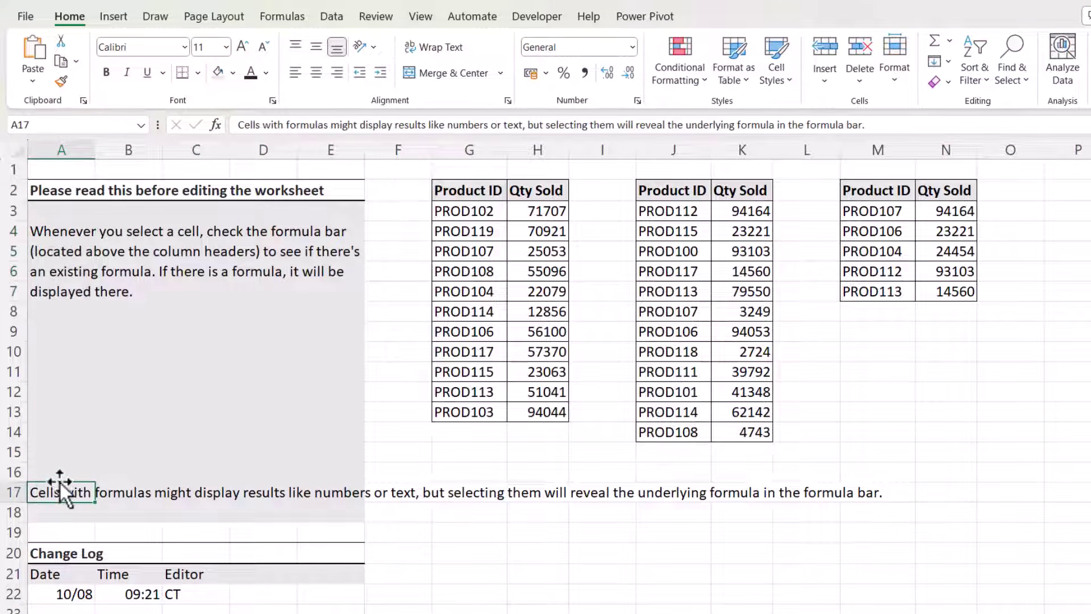
{"action": "left_click_drag", "start_coordinate": [59, 481], "coordinate": [347, 333]}
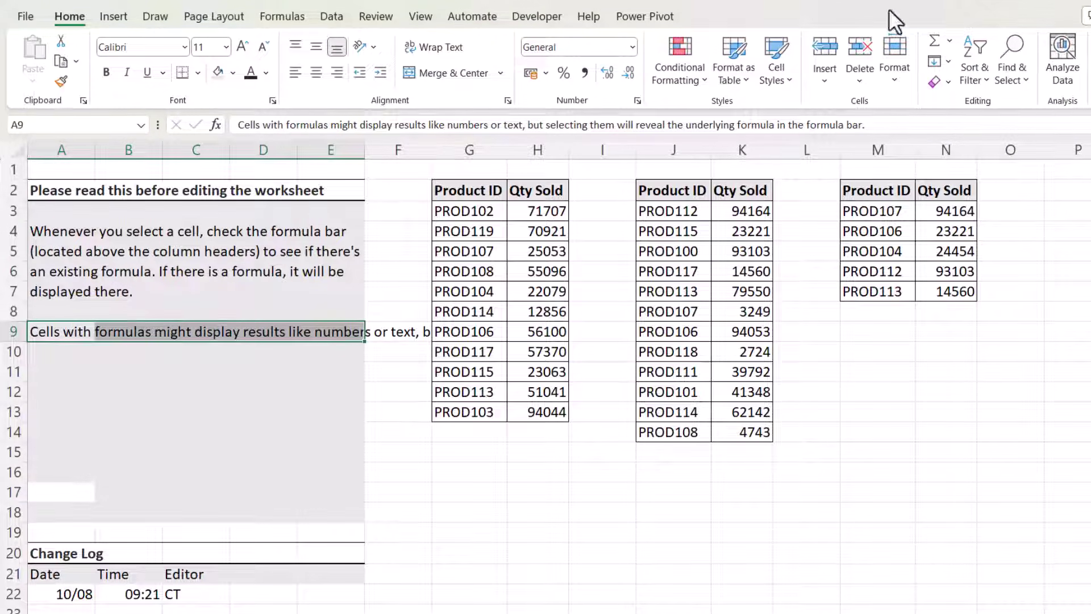
{"action": "left_click", "coordinate": [953, 60]}
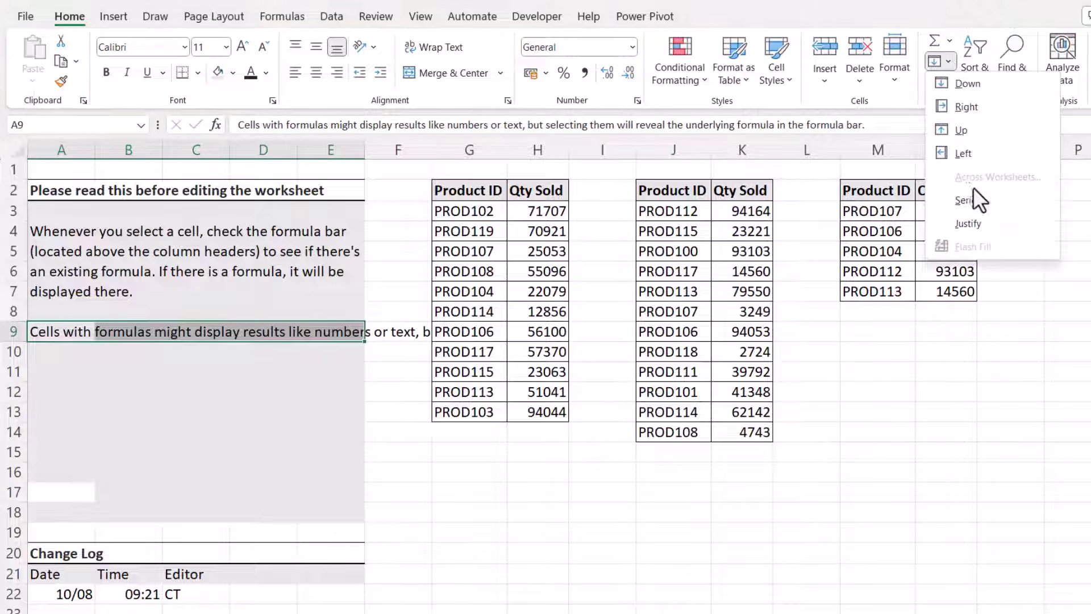
{"action": "left_click", "coordinate": [967, 225]}
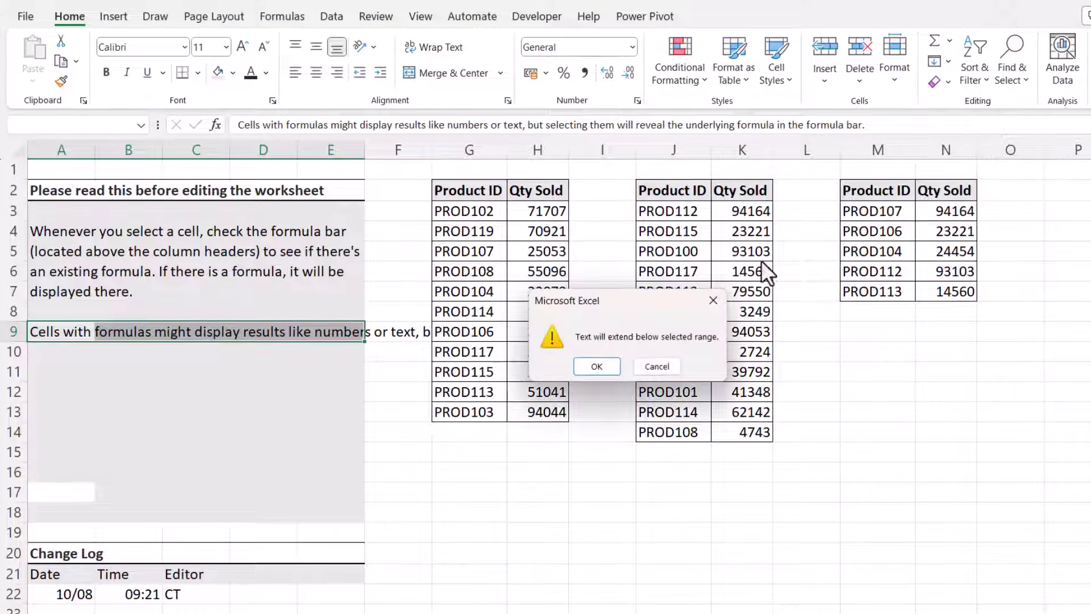
{"action": "left_click", "coordinate": [597, 366]}
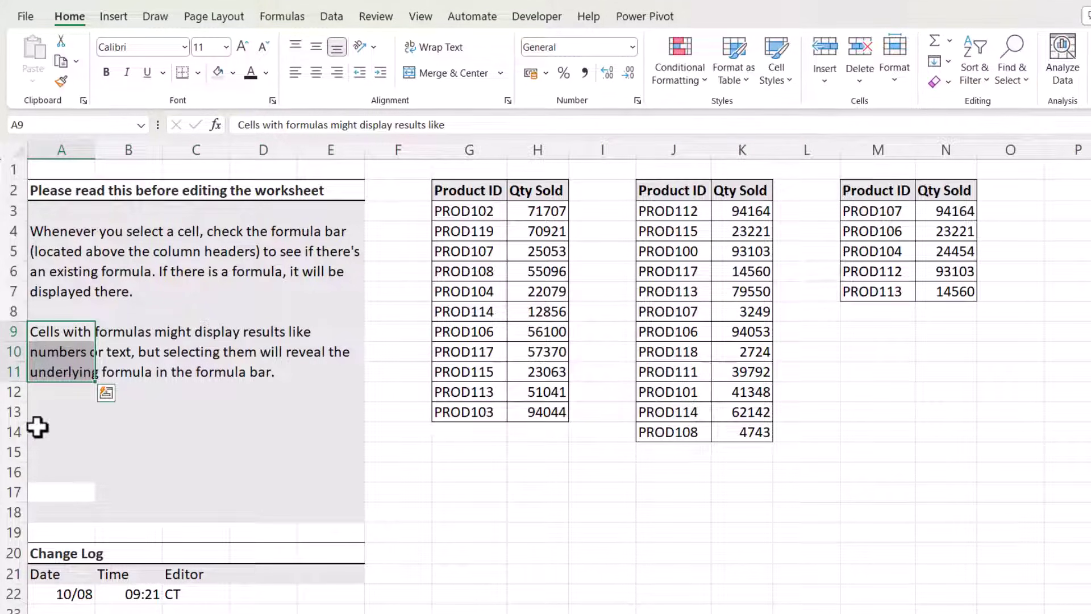
Delete the surplus cells A14:E18 above the change log, shifting the cells below up
{"action": "left_click_drag", "start_coordinate": [36, 429], "coordinate": [316, 512]}
{"action": "right_click", "coordinate": [258, 465]}
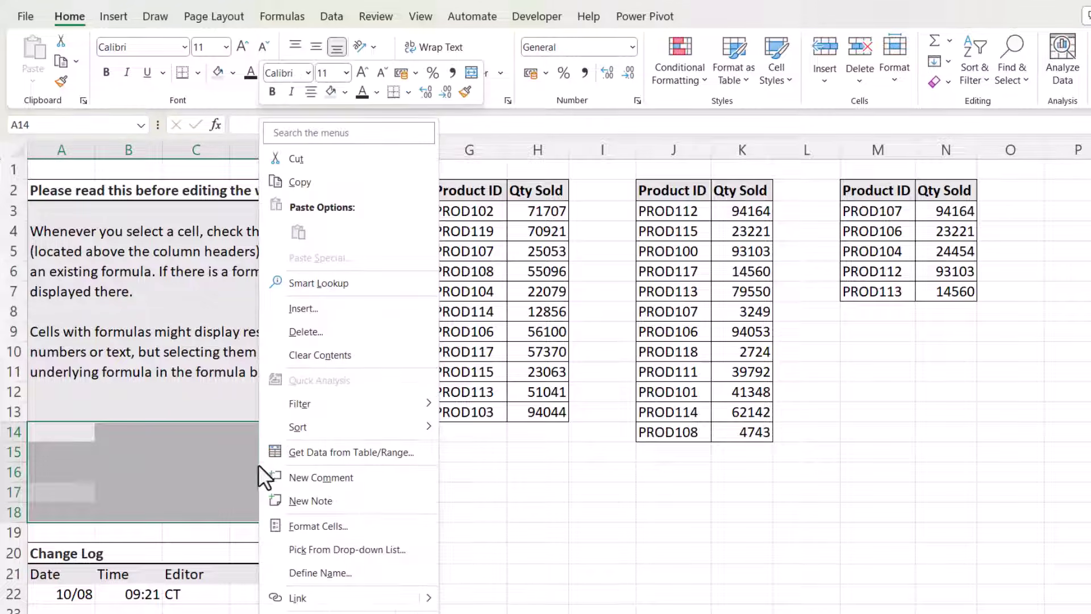
{"action": "key", "text": "Escape"}
{"action": "key", "text": "ctrl+minus"}
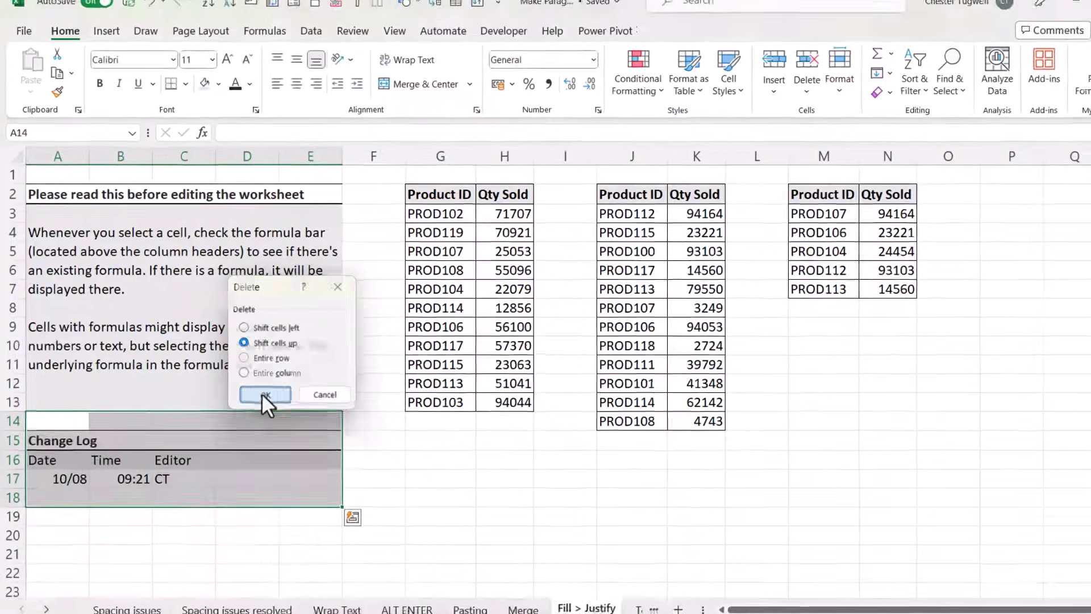
{"action": "left_click", "coordinate": [283, 405]}
{"action": "left_click", "coordinate": [400, 452]}
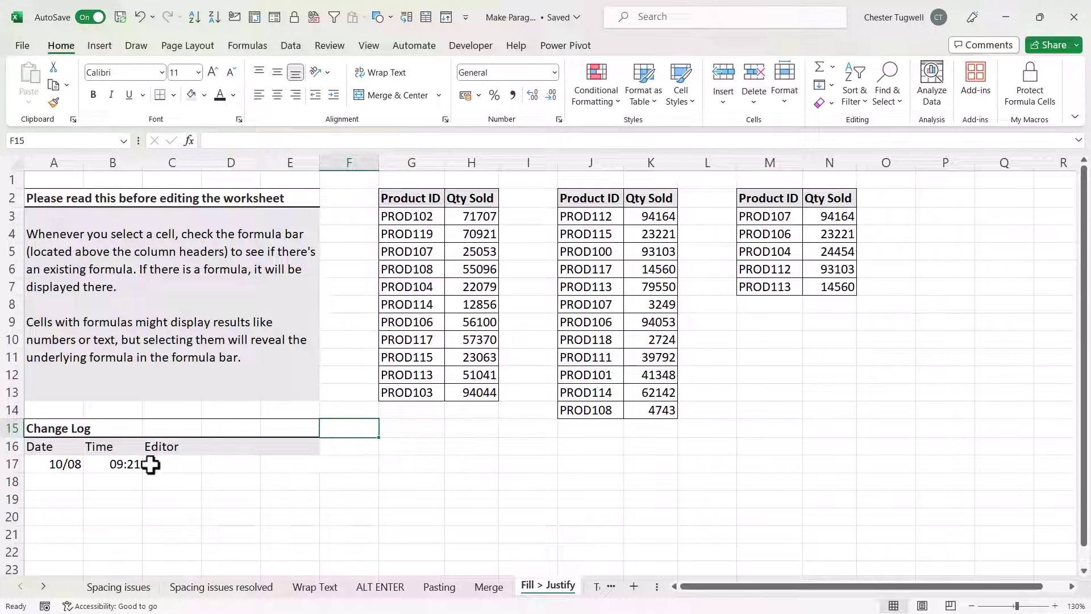
On the Text Box sheet, draw a text box about 6 cm high and 8.1 cm wide over the shaded area under the heading
{"action": "left_click", "coordinate": [528, 588]}
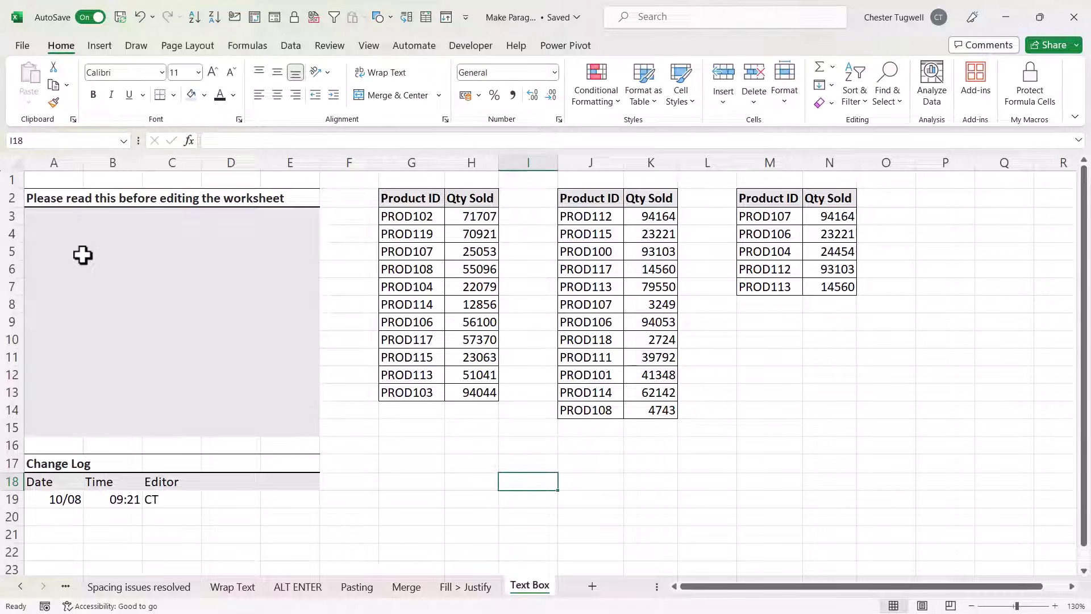
{"action": "left_click", "coordinate": [99, 47]}
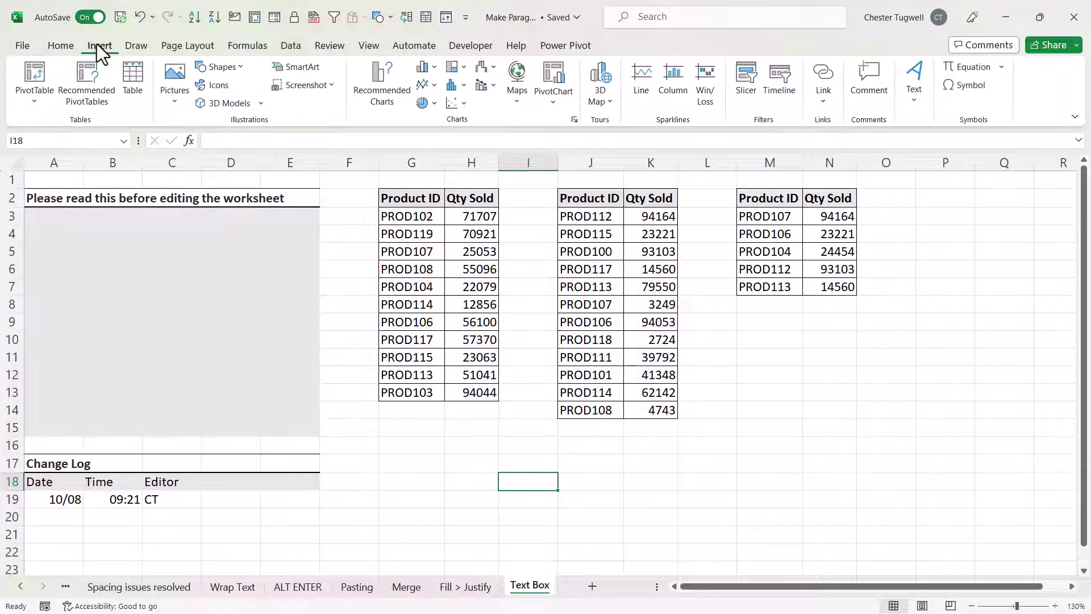
{"action": "left_click", "coordinate": [912, 104]}
{"action": "left_click", "coordinate": [911, 149]}
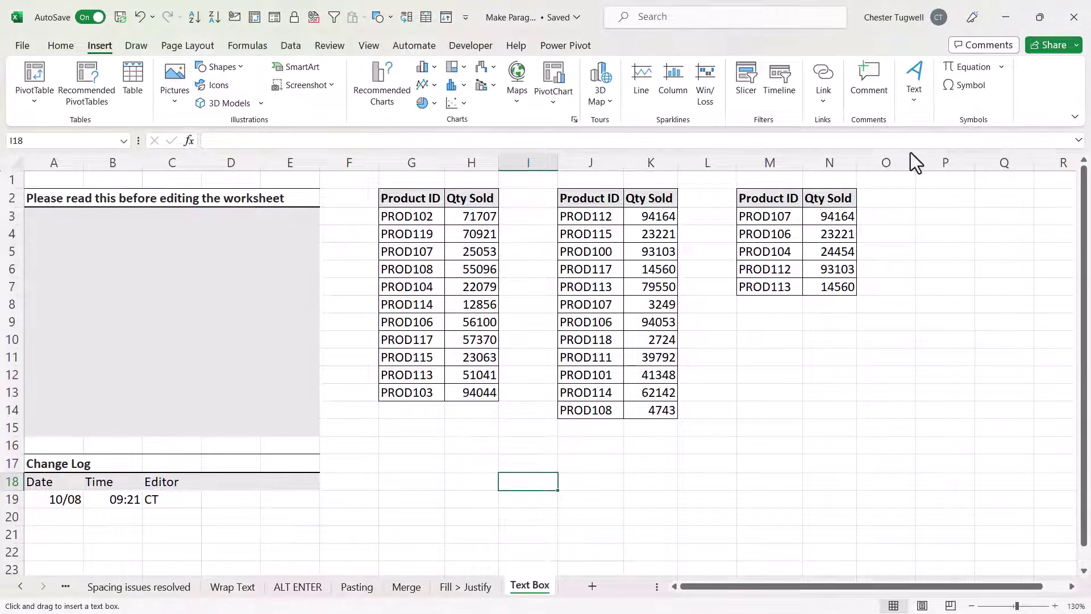
{"action": "left_click_drag", "start_coordinate": [28, 220], "coordinate": [310, 430]}
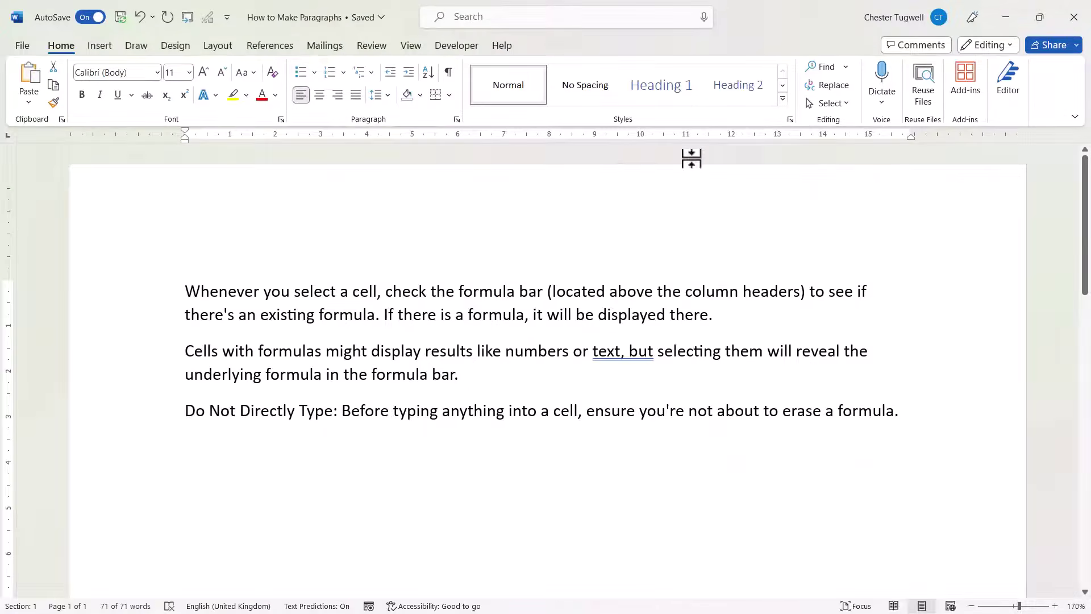
Copy all three paragraphs from the Word document and paste them into the text box in Excel
{"action": "key", "text": "ctrl+a"}
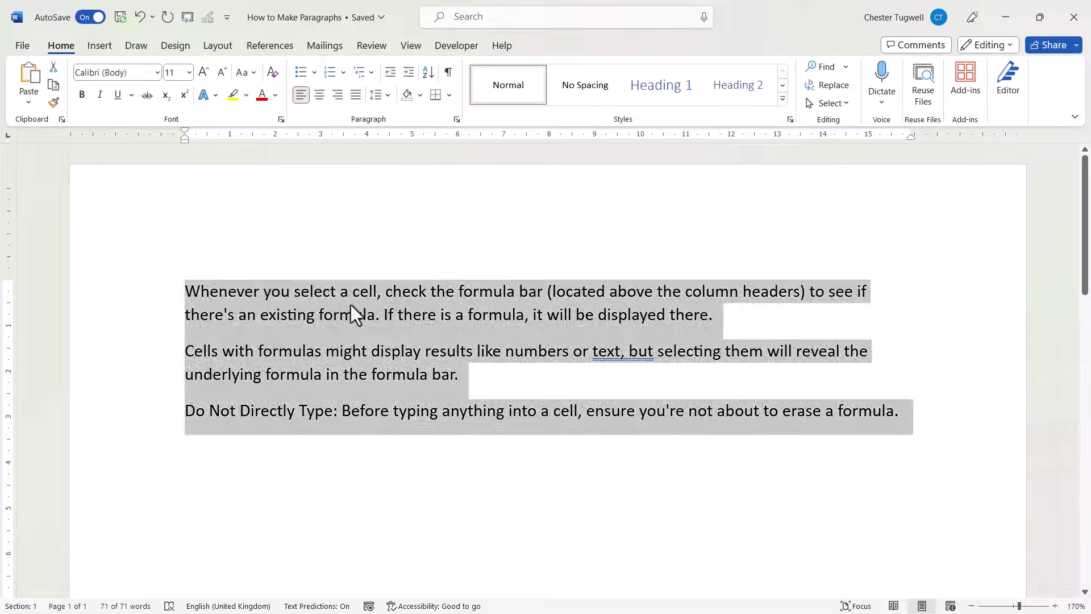
{"action": "left_click", "coordinate": [1005, 17]}
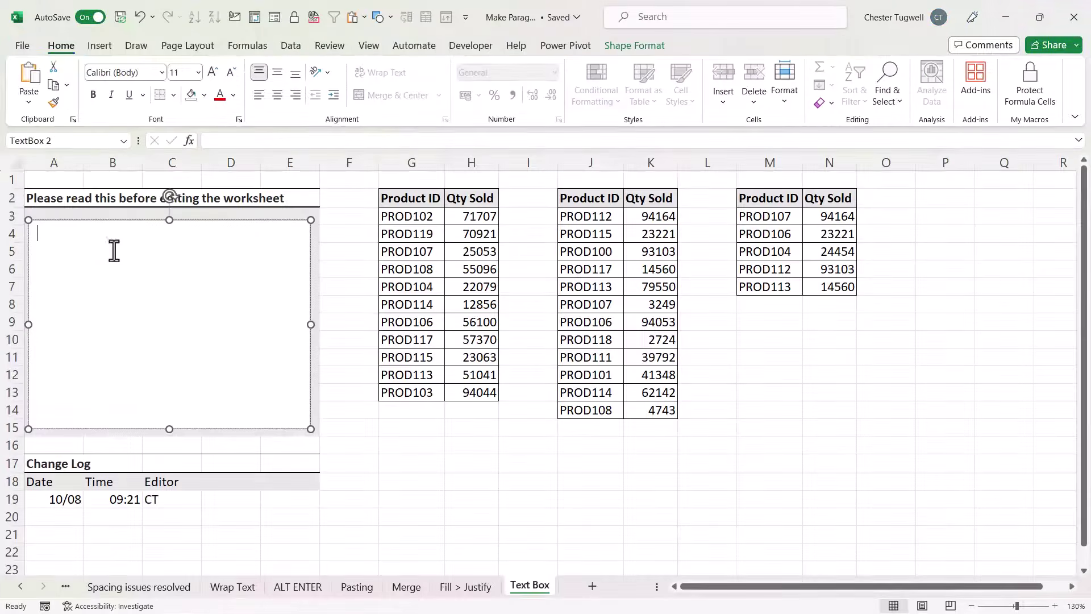
{"action": "type", "text": "Whenever you select a cell, check the formula bar (located above the column headers) to see if there's an existing formula. If there is a formula, it will be displayed there. Cells with formulas might display results like numbers or text, but selecting them will reveal the underlying formula in the formula bar. Do Not Directly Type: Before typing anything into a cell, ensure you're not about to erase a formula."}
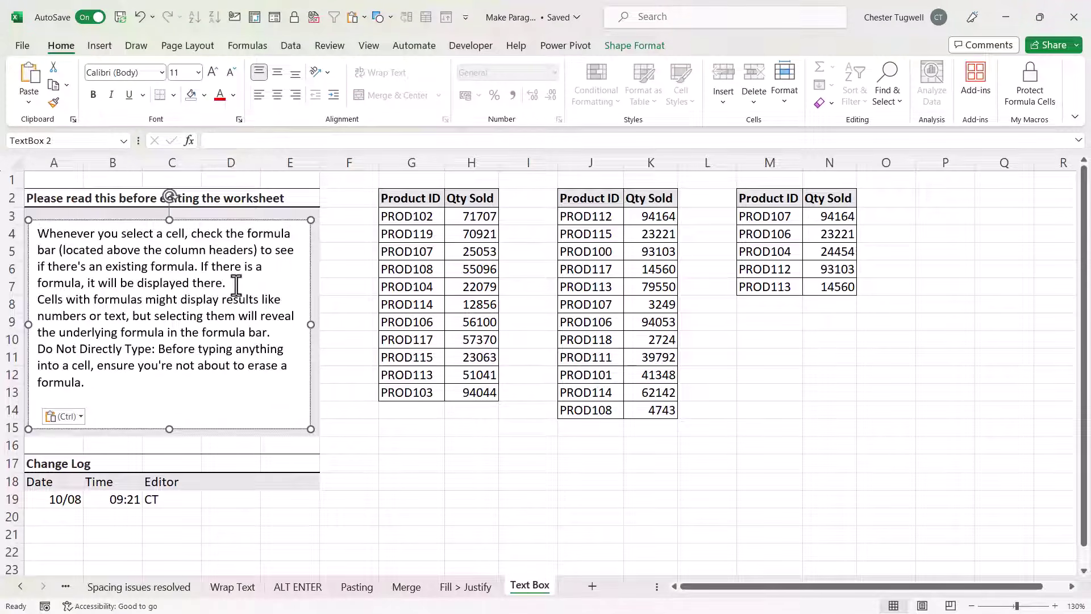
Add a blank line after the first and second paragraphs in the text box to separate the three paragraphs
{"action": "key", "text": "Return"}
{"action": "left_click", "coordinate": [271, 348]}
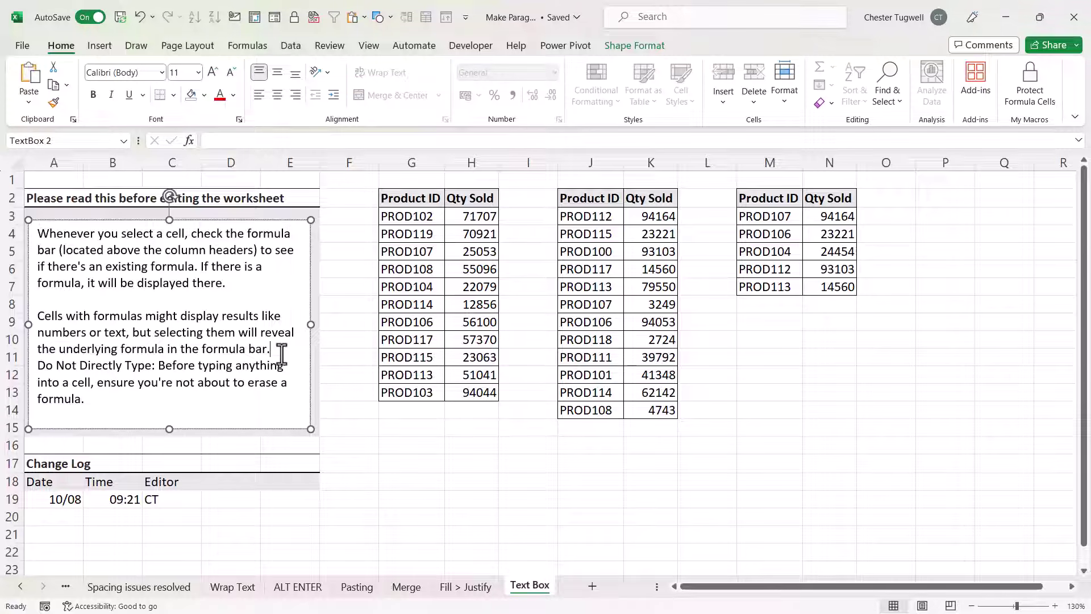
{"action": "key", "text": "Return"}
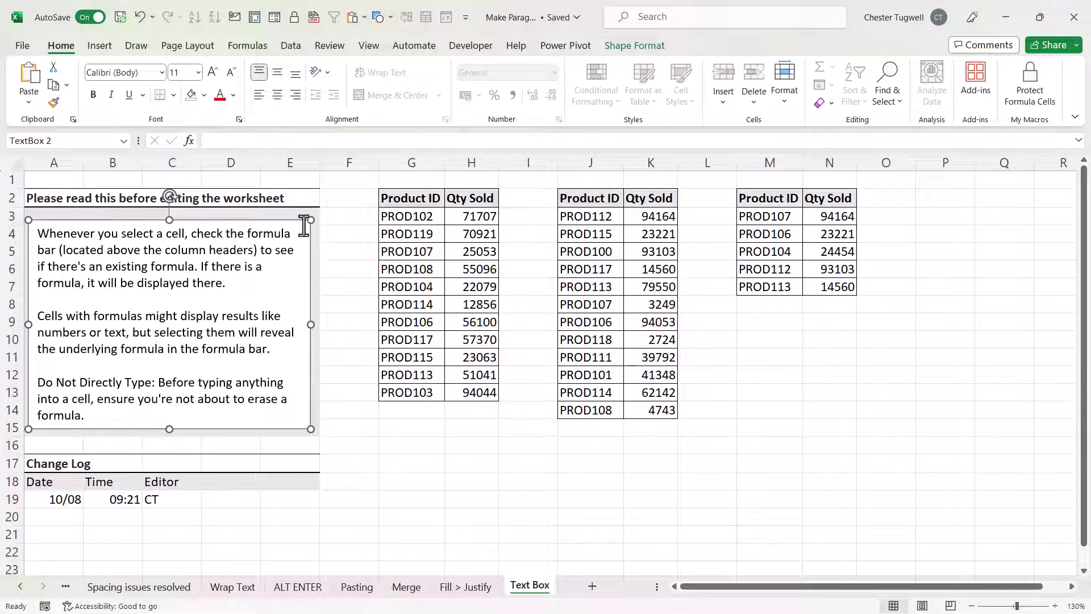
Format the text box with No Fill and No Outline, and deselect it
{"action": "left_click", "coordinate": [630, 46]}
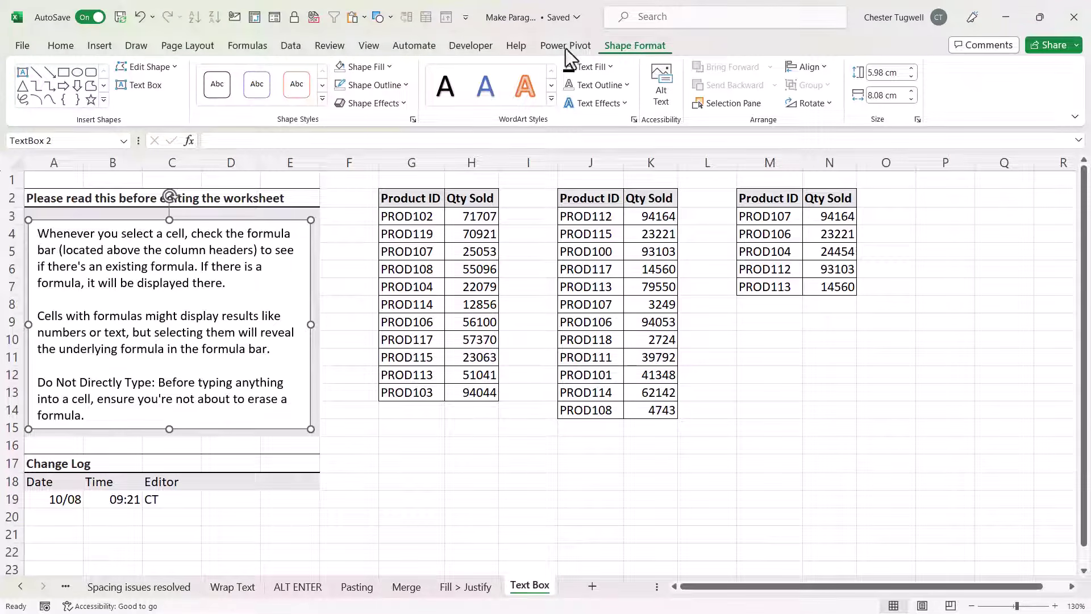
{"action": "left_click", "coordinate": [392, 66]}
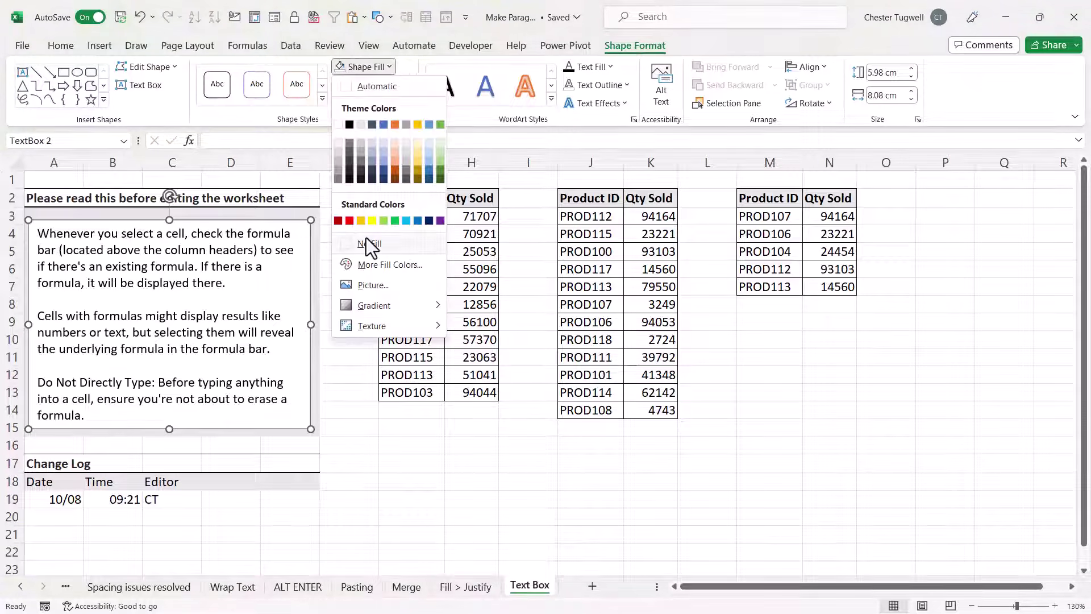
{"action": "left_click", "coordinate": [367, 242]}
{"action": "left_click", "coordinate": [407, 86]}
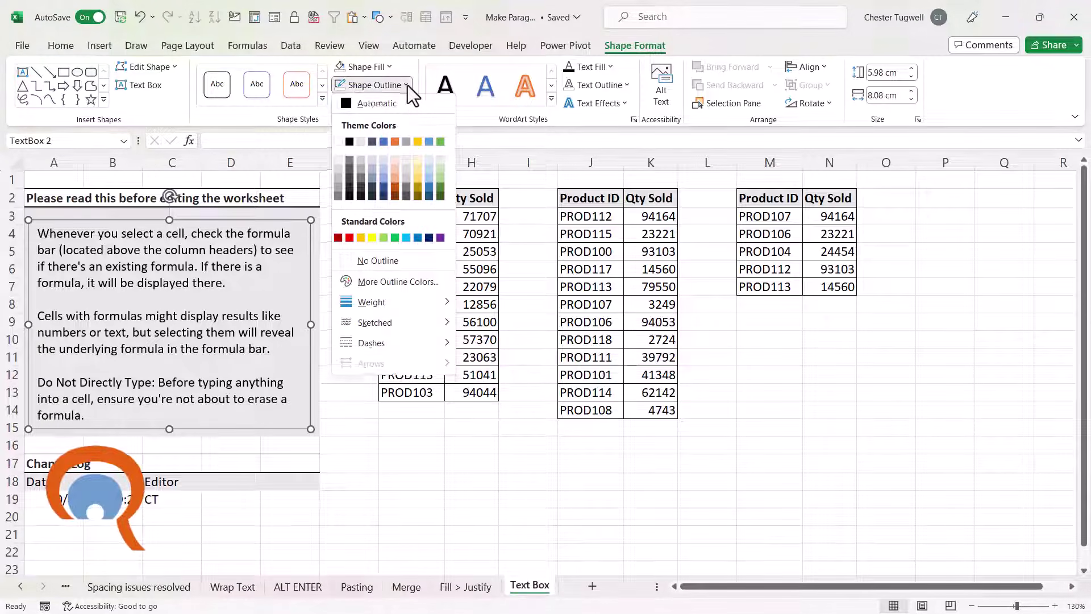
{"action": "left_click", "coordinate": [387, 265]}
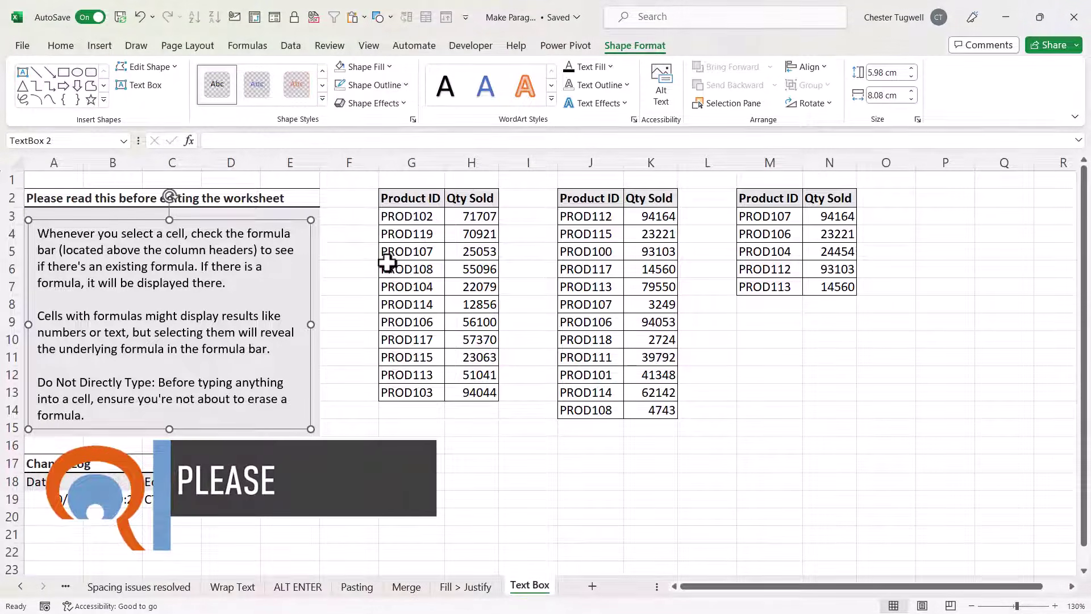
{"action": "key", "text": "Escape"}
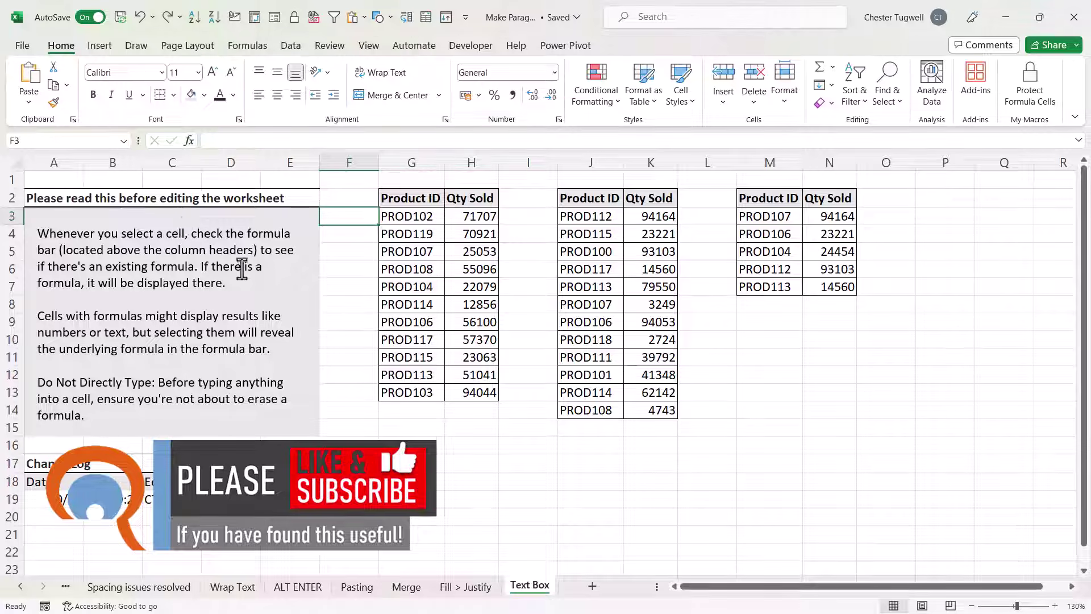
Insert a blank row above row 1 and a blank column before column A on the Text Box sheet
{"action": "left_click", "coordinate": [6, 179]}
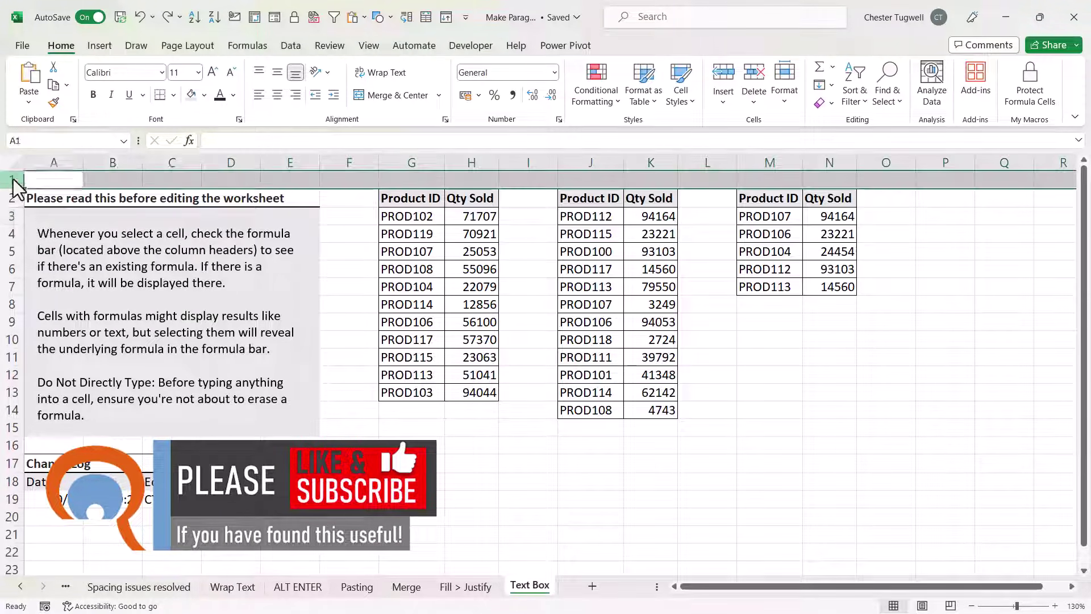
{"action": "right_click", "coordinate": [8, 180]}
{"action": "key", "text": "Escape"}
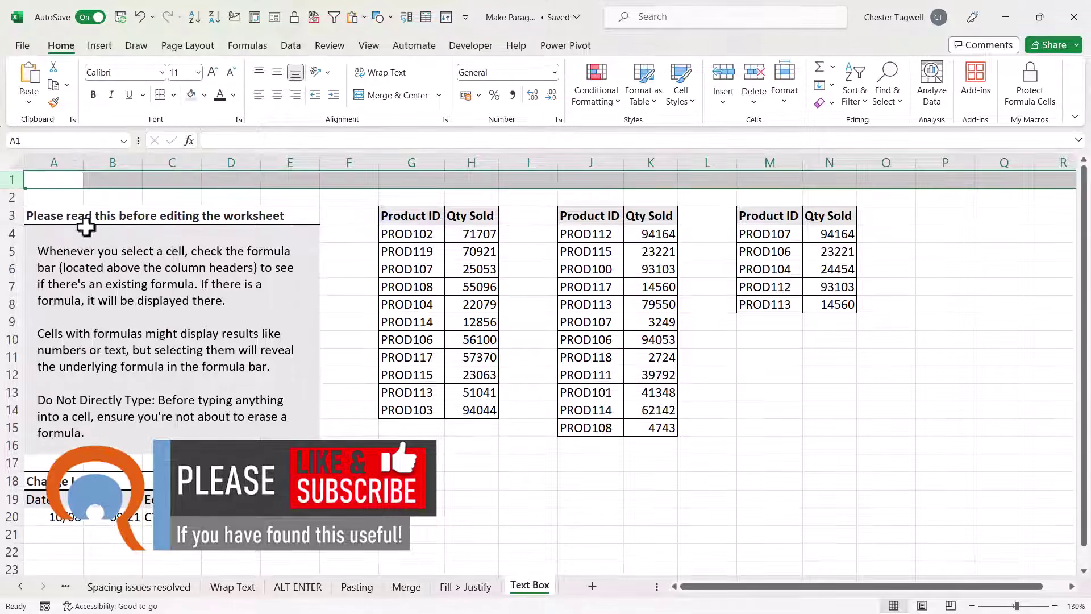
{"action": "right_click", "coordinate": [45, 165]}
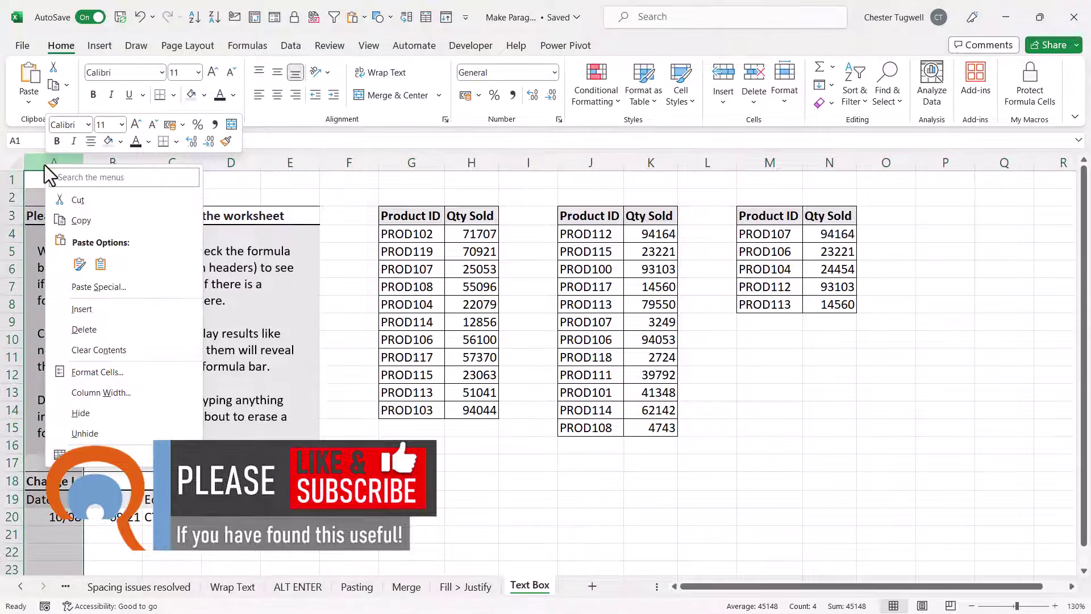
{"action": "left_click", "coordinate": [91, 309]}
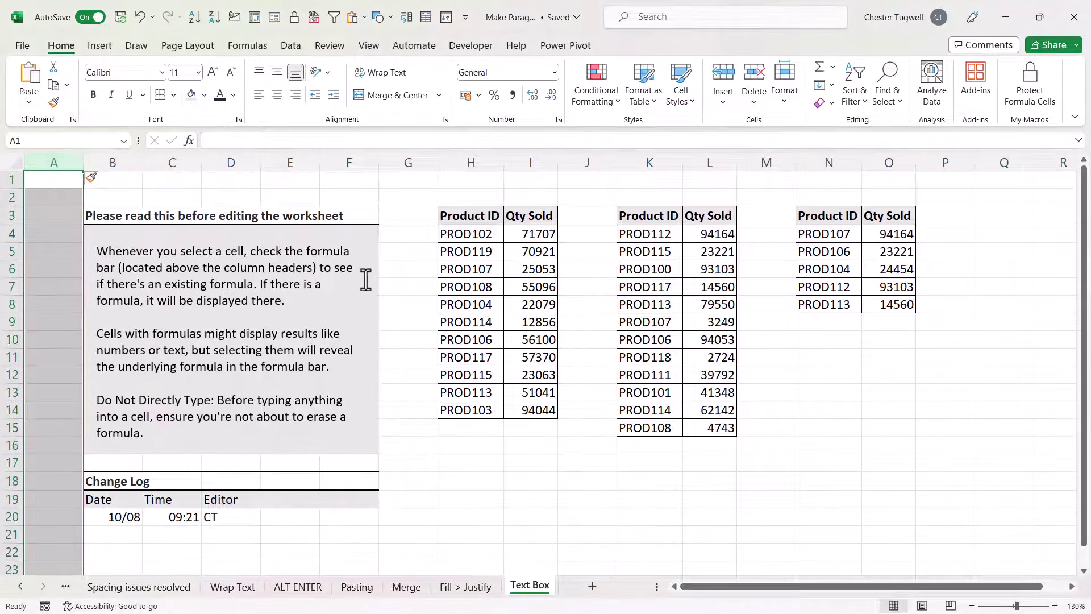